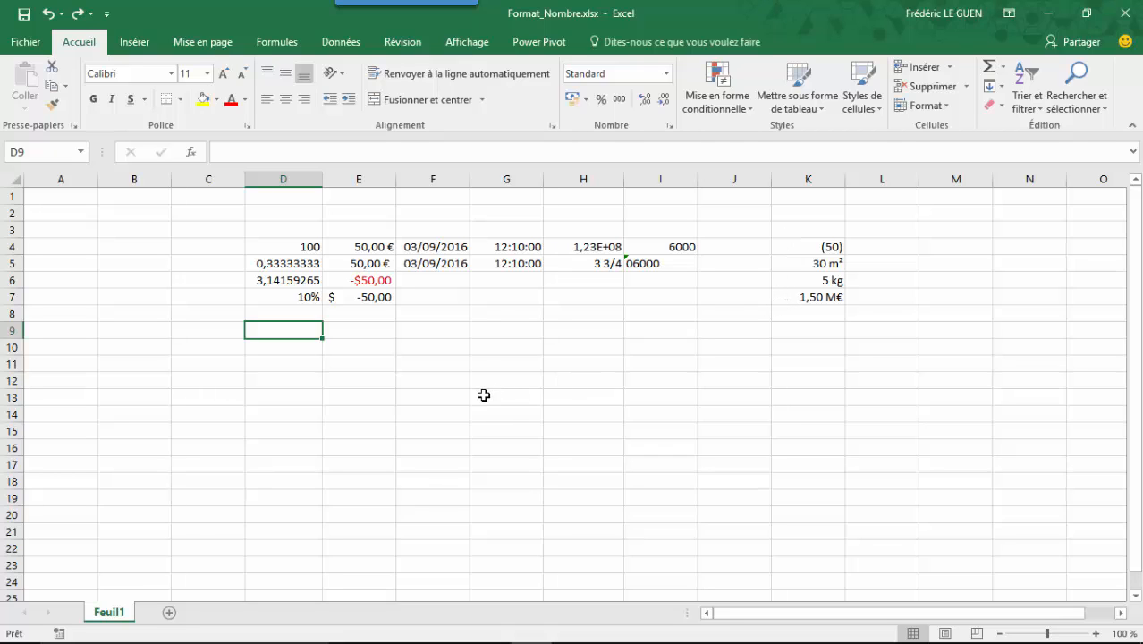
Step: Widen column D slightly and enter 100 in cell D9
drag(323, 179, 350, 178)
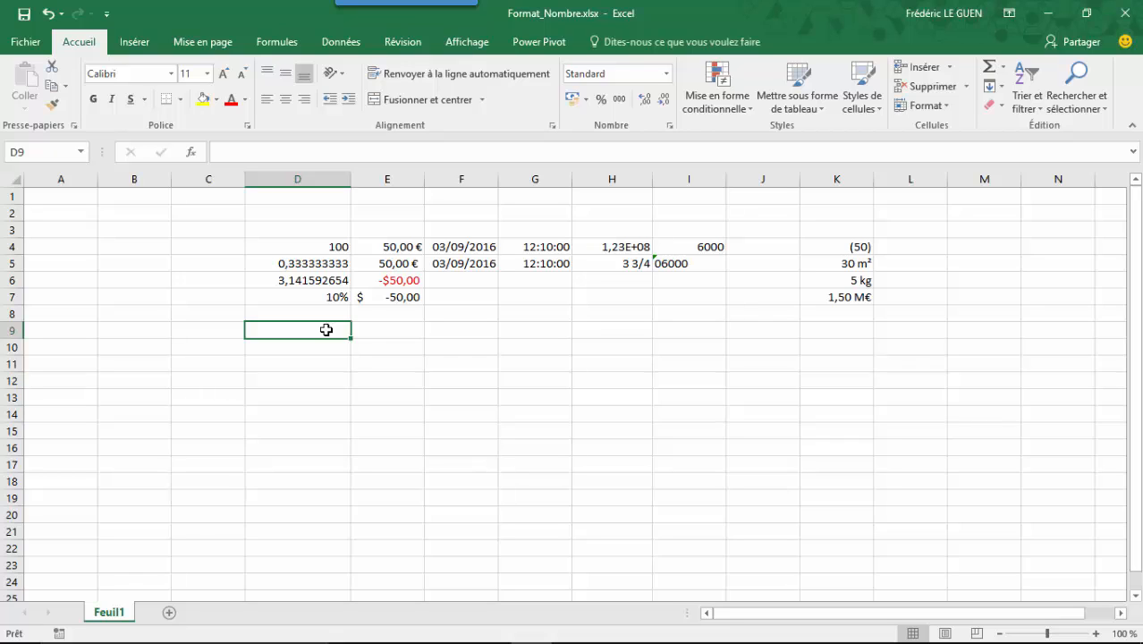
text(100)
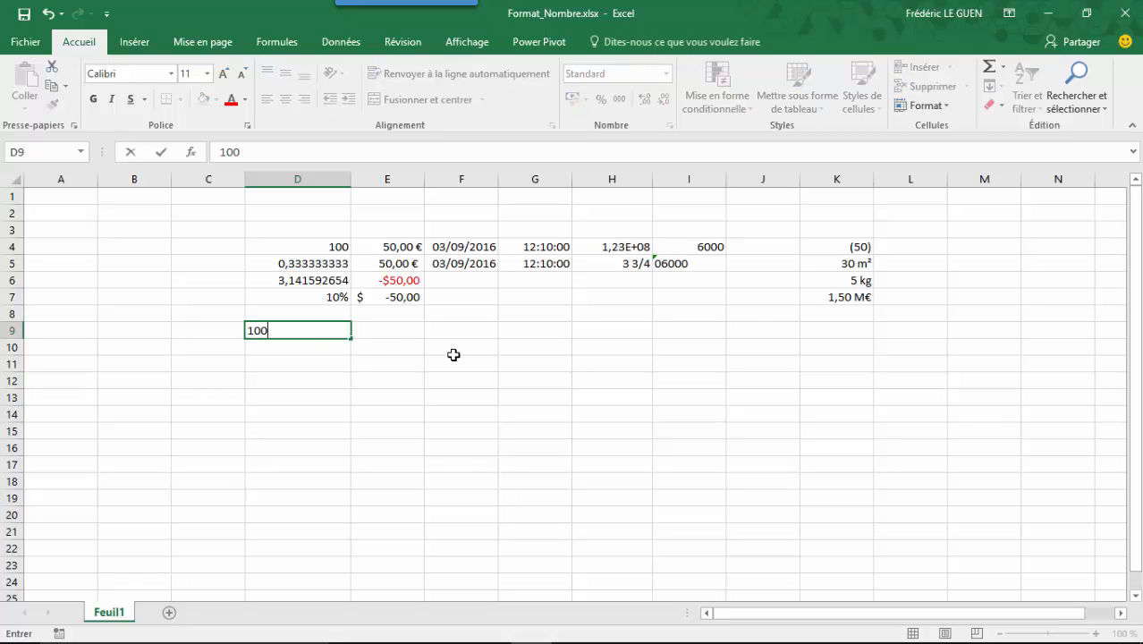
key(Return)
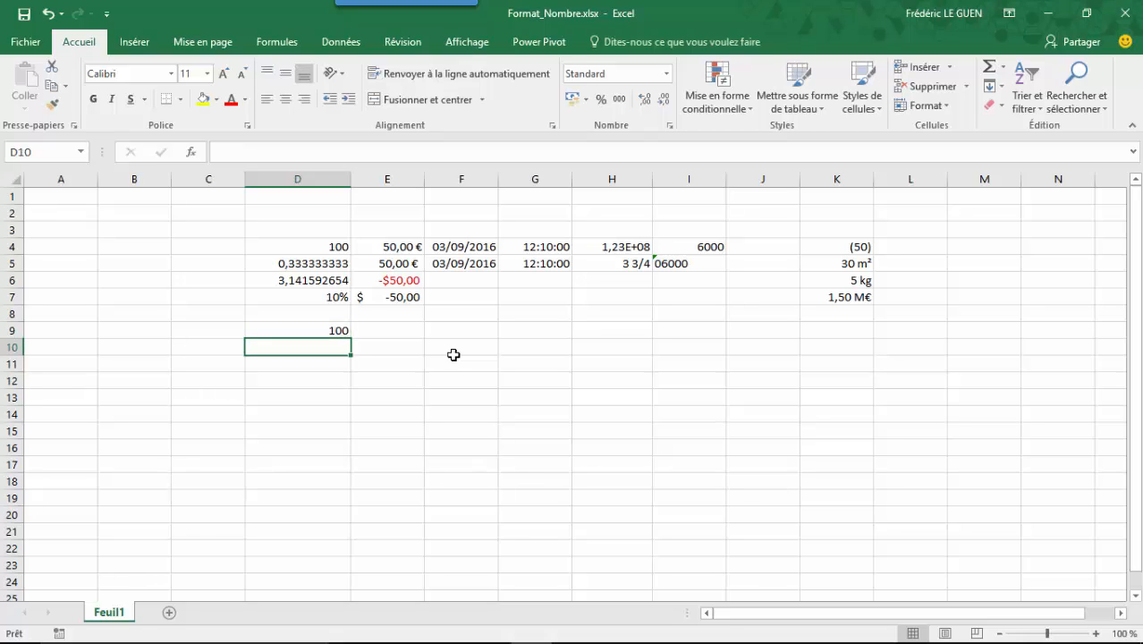
Step: Enter the formula =1/3 in cell D10 and display it with two more decimal places
text(=)
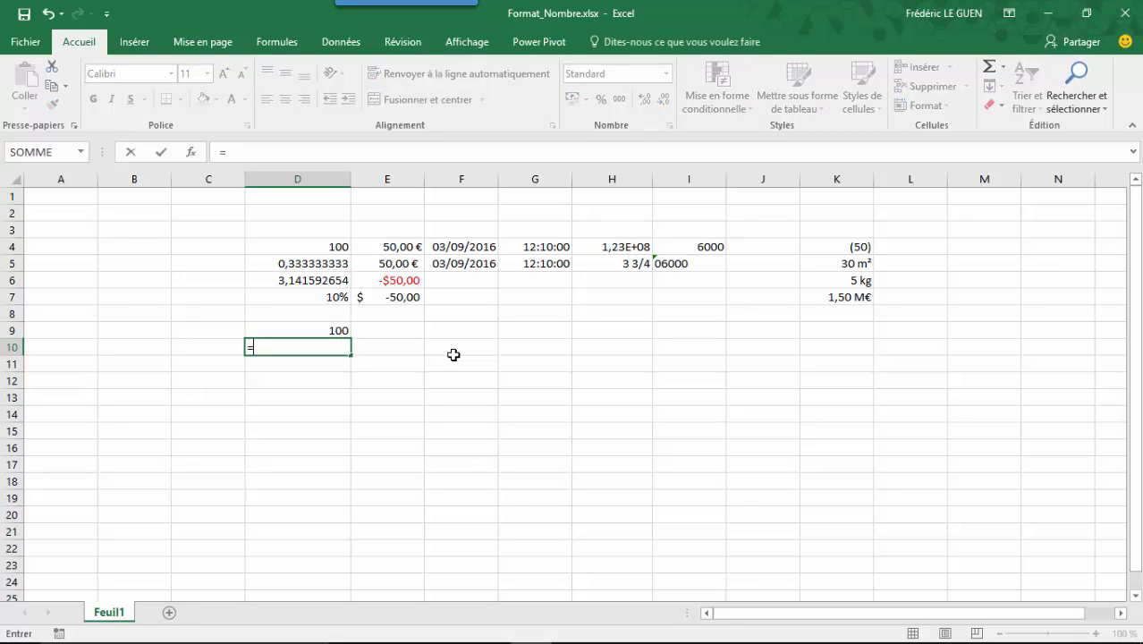
text(1/3)
key(Return)
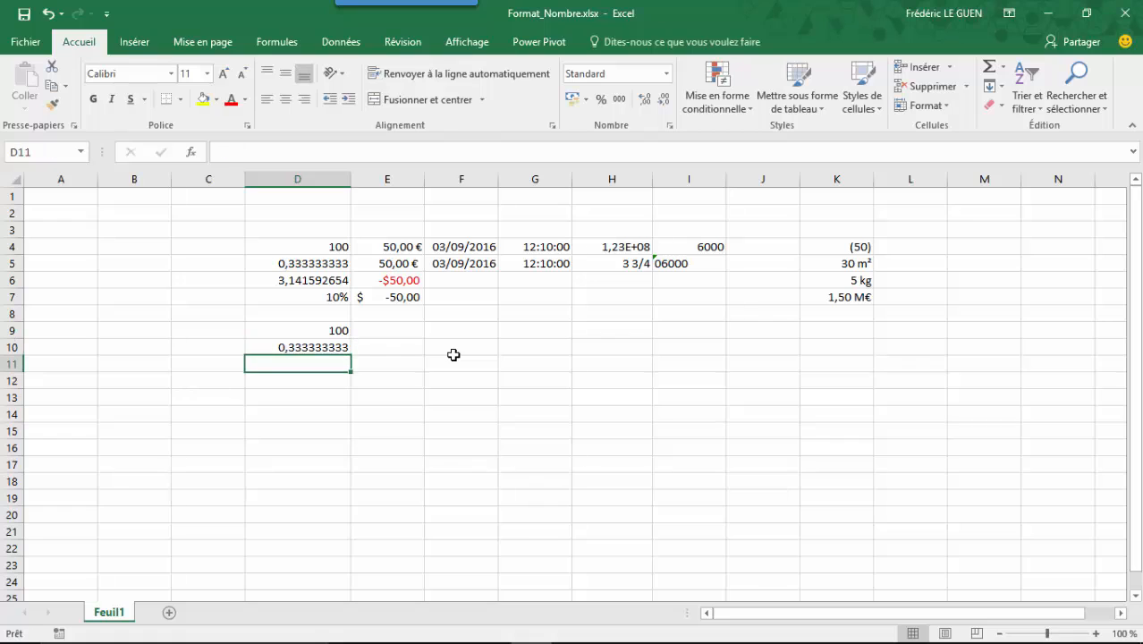
click(334, 347)
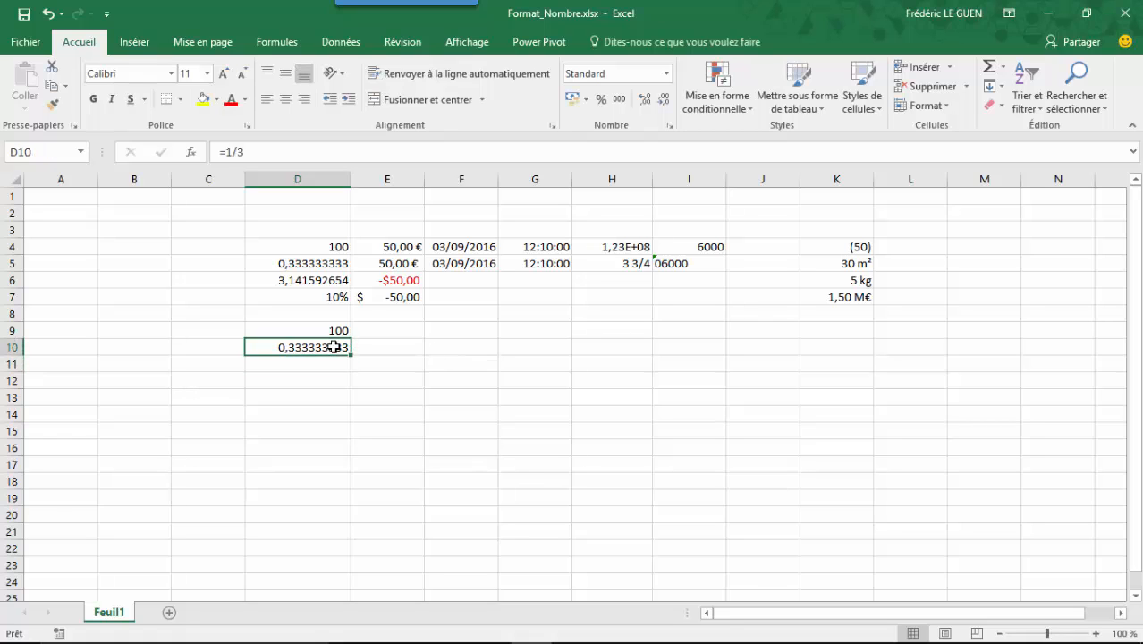
click(644, 98)
click(644, 98)
Step: Enter the formula =PI() in cell D11
click(306, 361)
text(=pi()
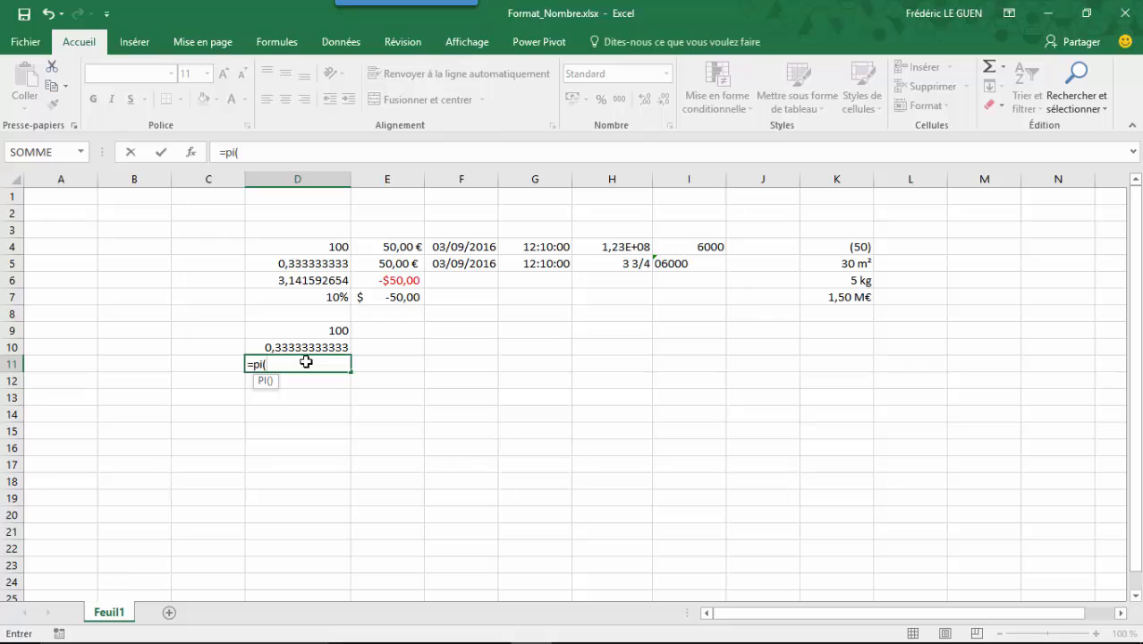
key(Return)
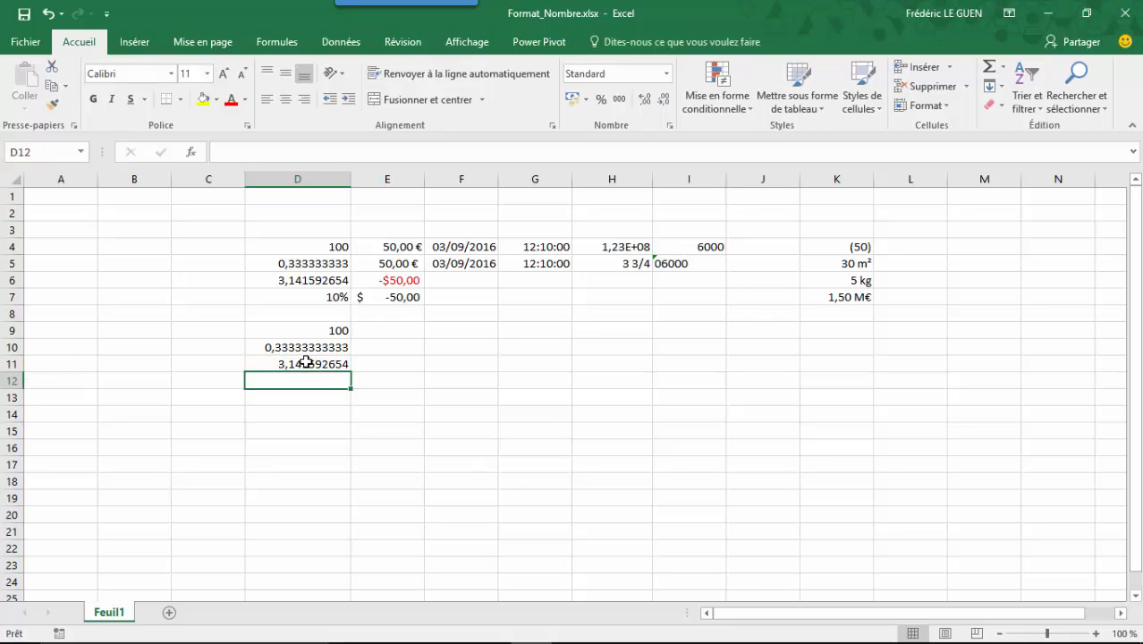
Step: Increase the displayed decimals of the pi value in D11 to 16 places, widening column D to fit it
click(306, 361)
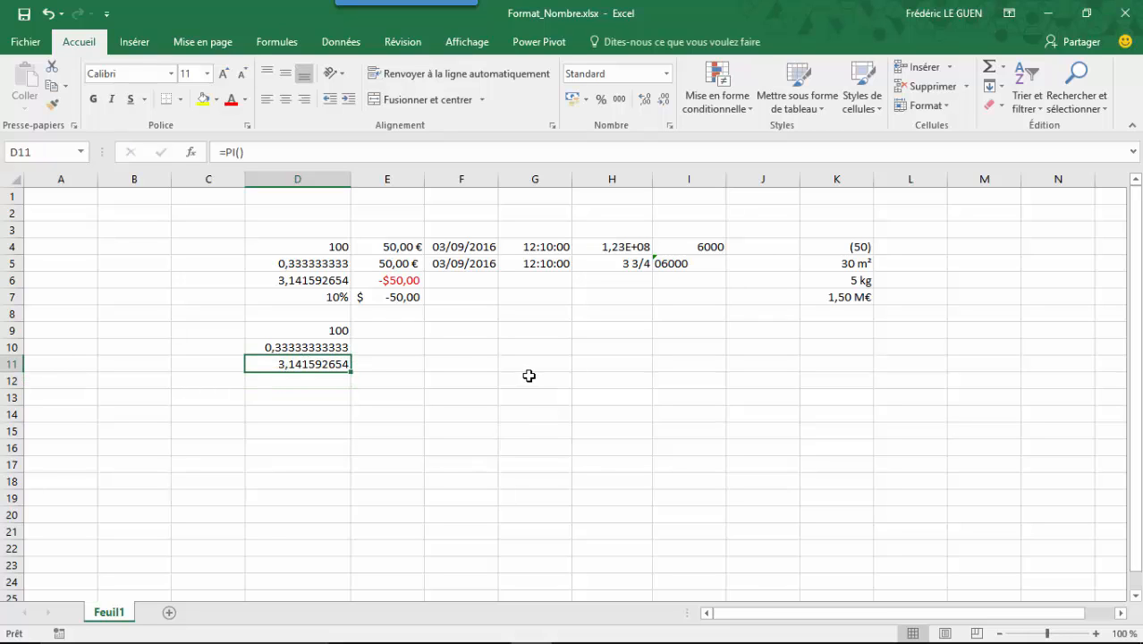
click(645, 101)
click(644, 100)
click(645, 100)
click(645, 100)
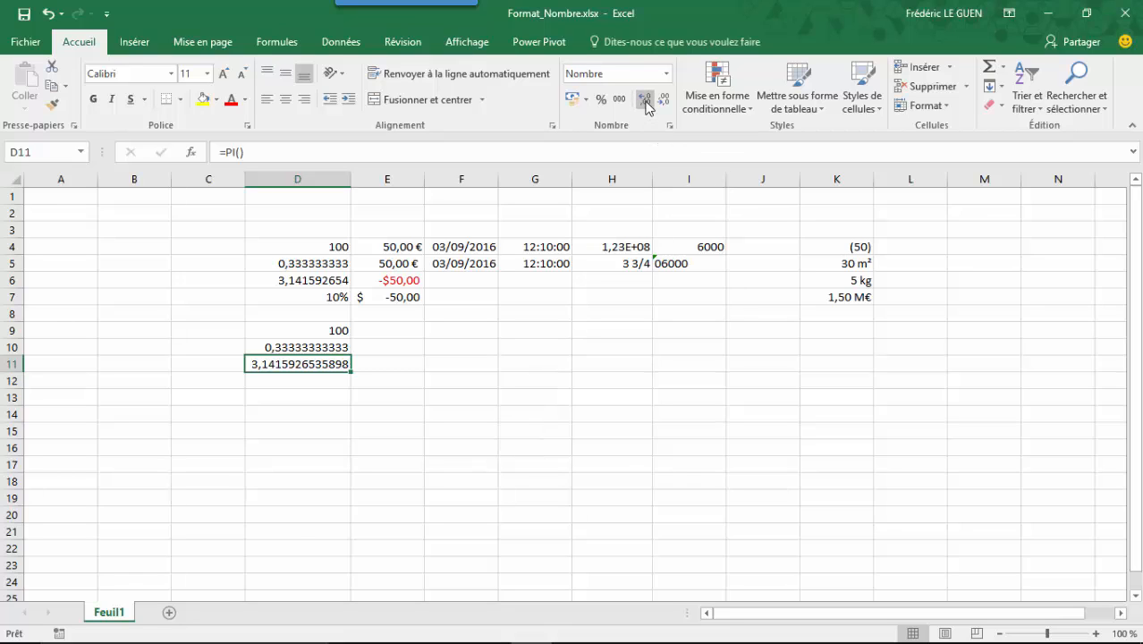
click(644, 100)
drag(350, 179, 384, 179)
click(645, 101)
click(645, 100)
Step: Copy the =1/3 formula from D10 into cells D11 and D12
click(332, 351)
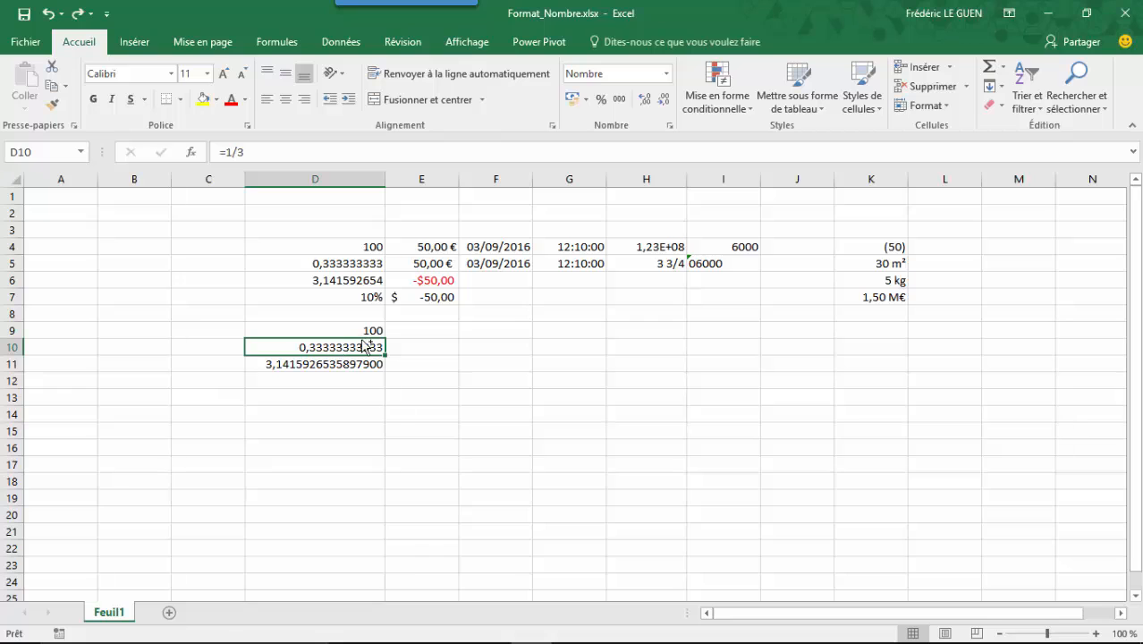
key(ctrl+c)
click(337, 363)
key(ctrl+v)
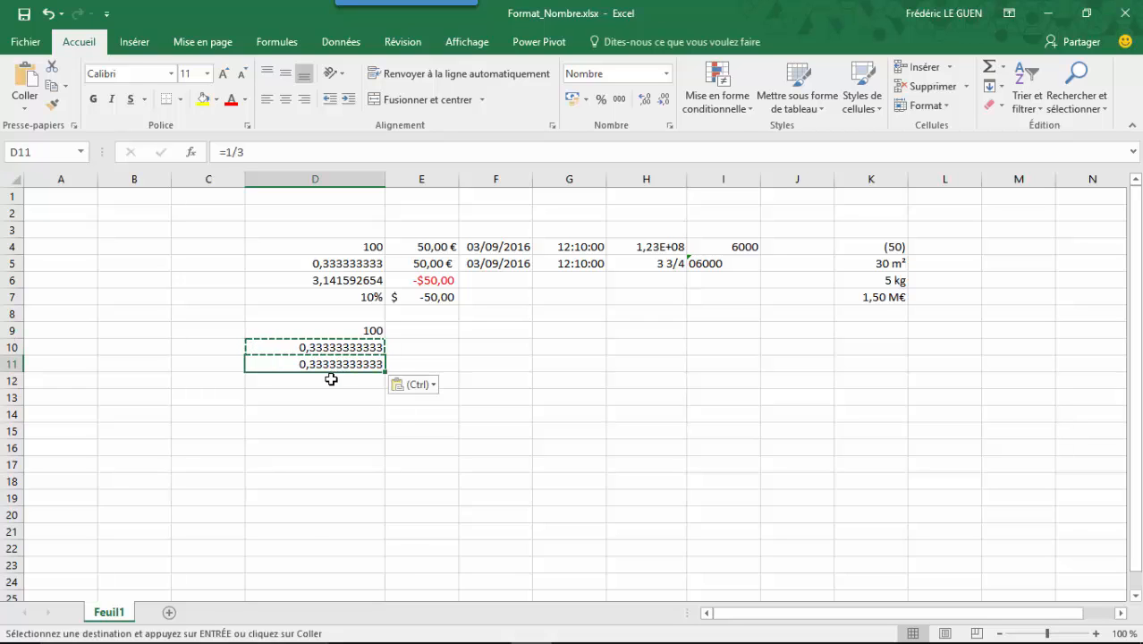
click(335, 378)
key(ctrl+v)
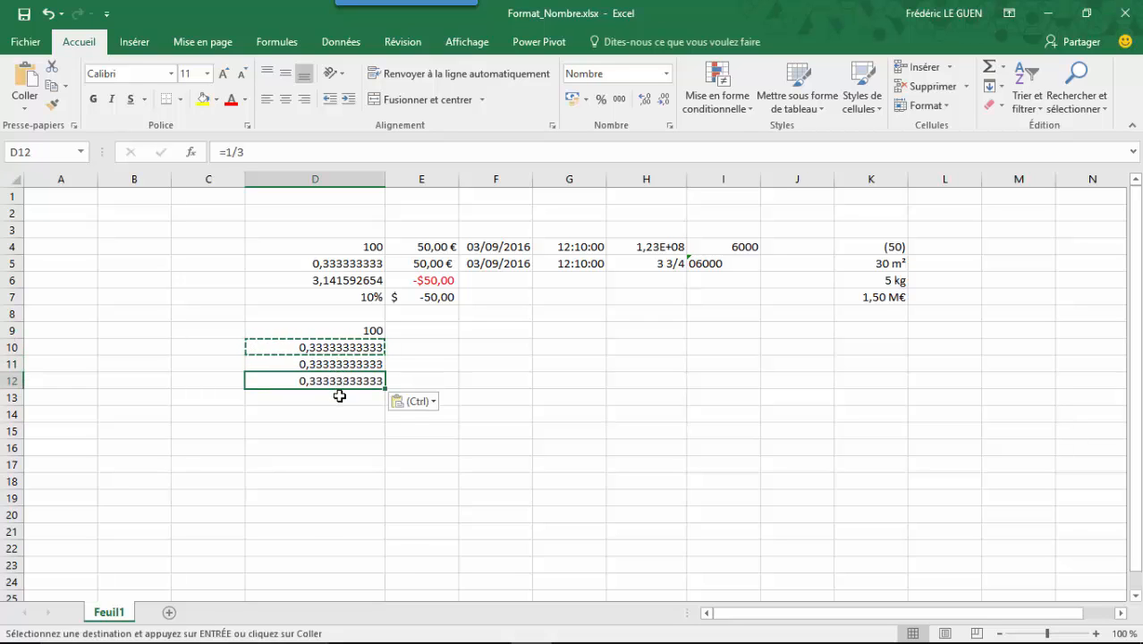
Step: Total the three one-third values in cell D13 with the formula =SOMME(D10:D12)
click(339, 396)
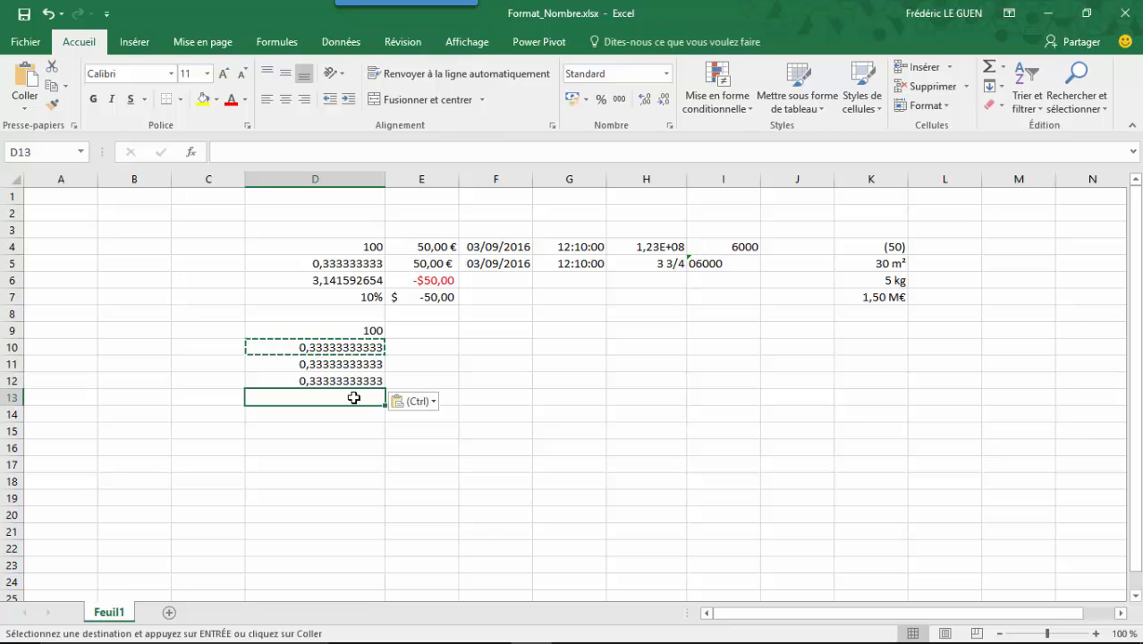
key(alt+equal)
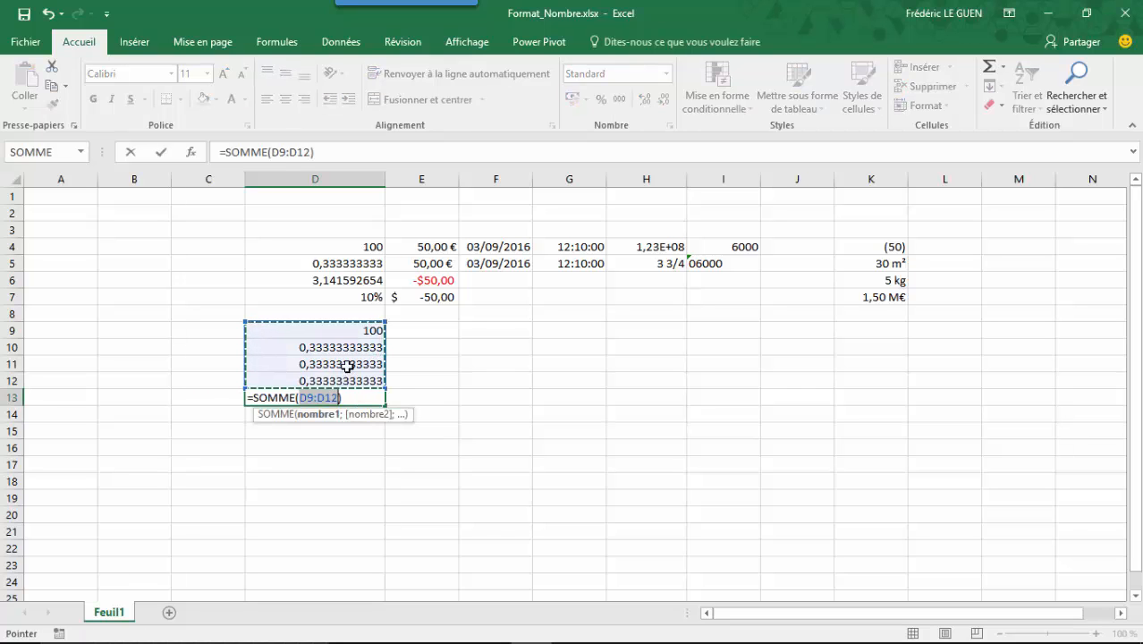
drag(344, 347, 350, 381)
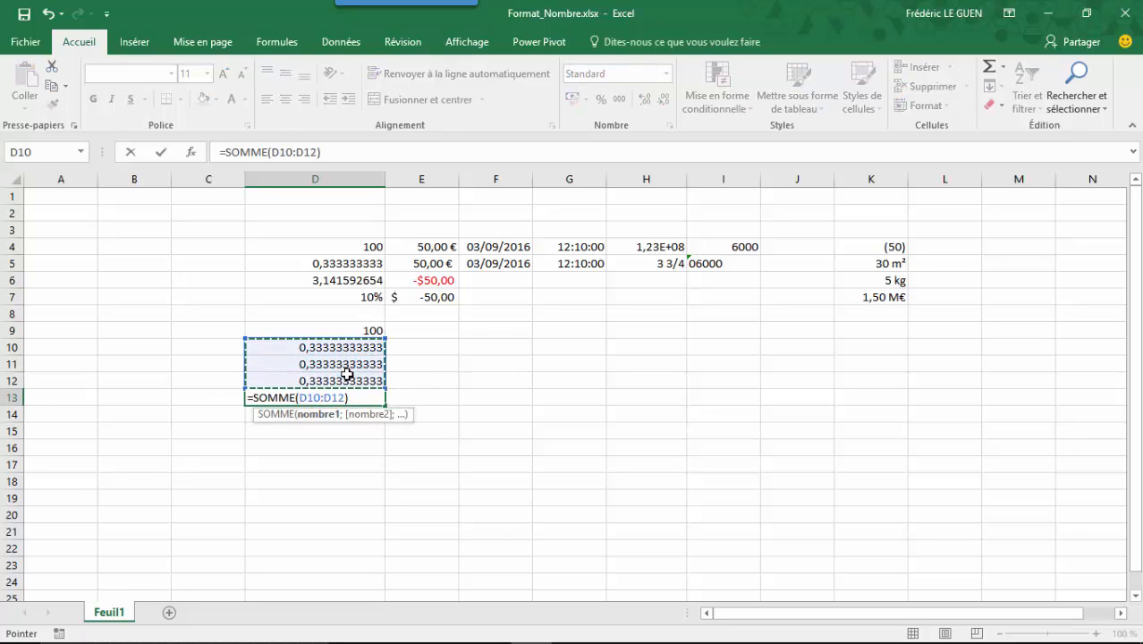
key(Return)
Step: Reset the number format of the sum in D13 to Standard
click(348, 397)
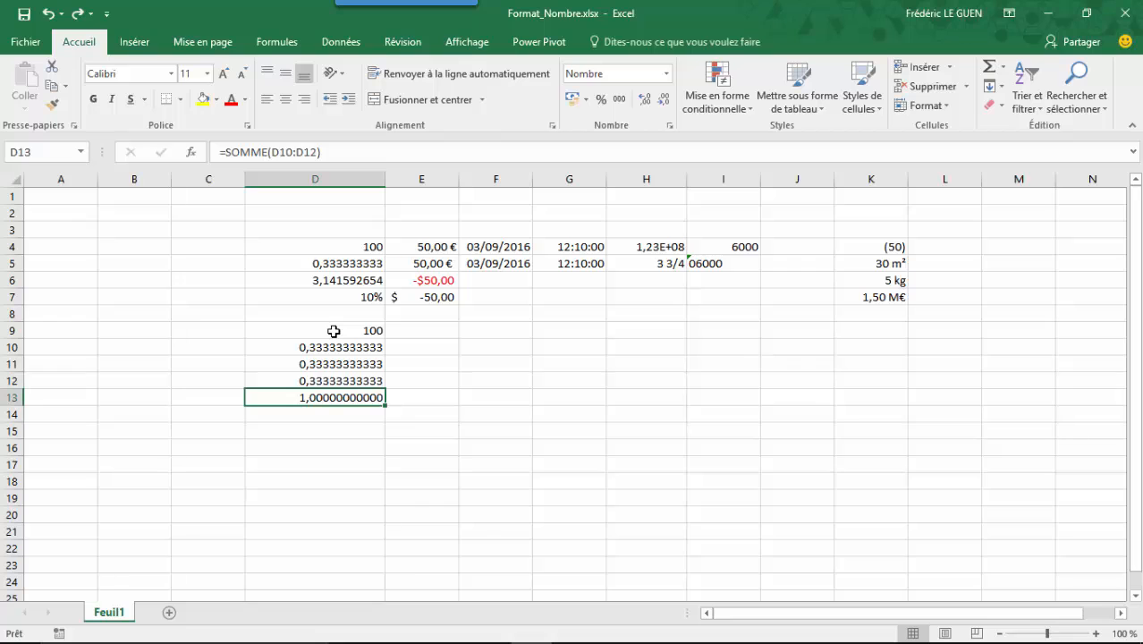
click(667, 74)
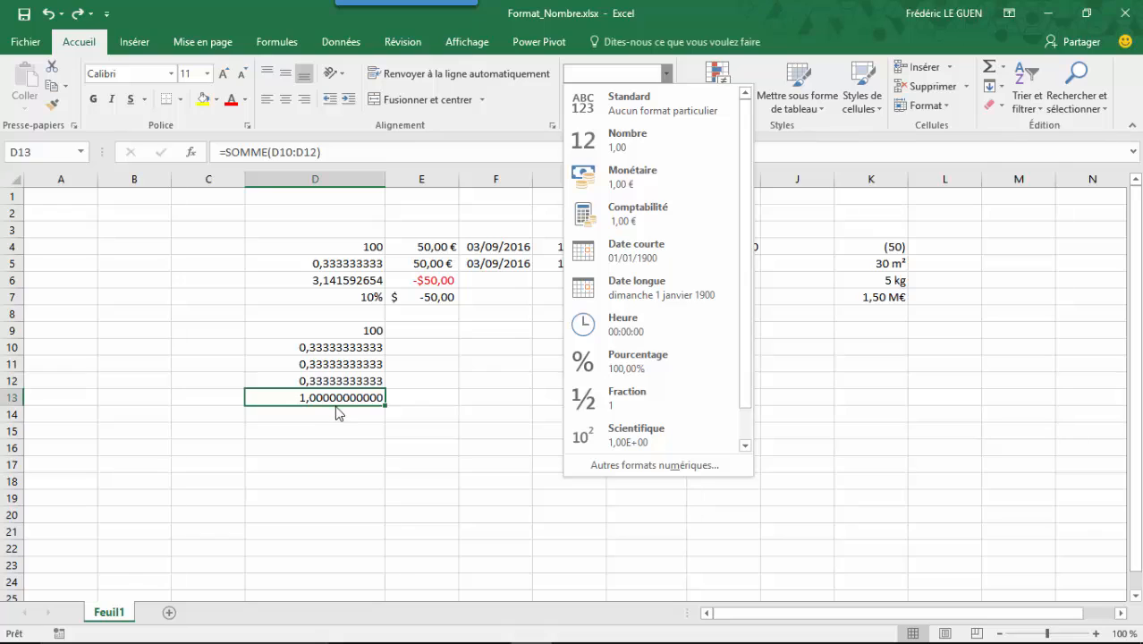
click(634, 118)
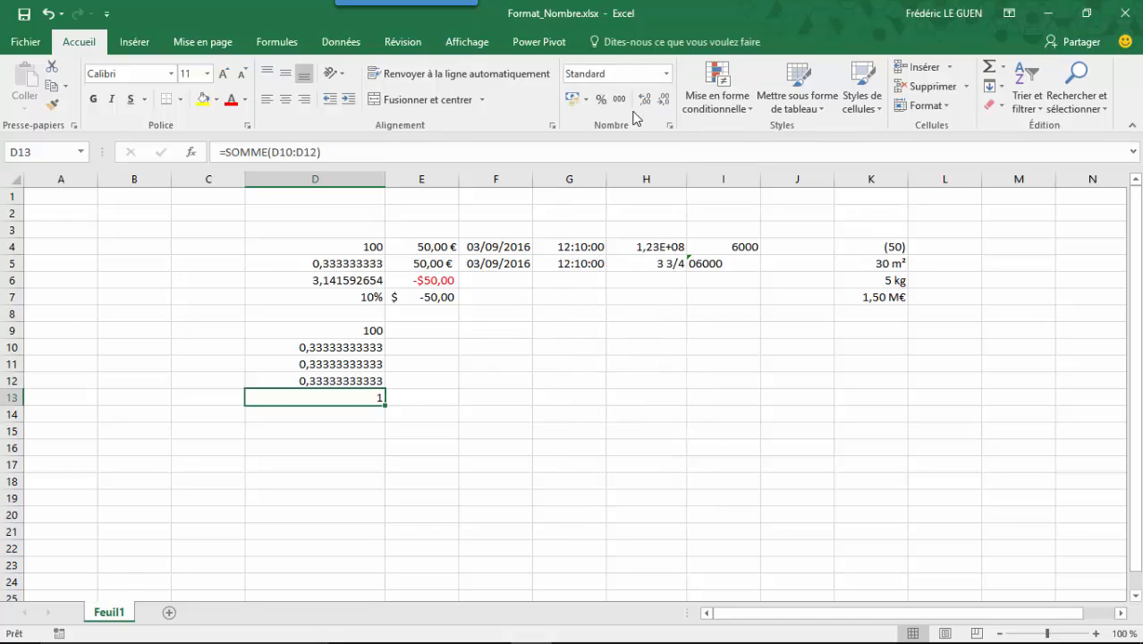
Step: Enter 50 in cell E9 and apply the Monétaire number format to it
click(444, 247)
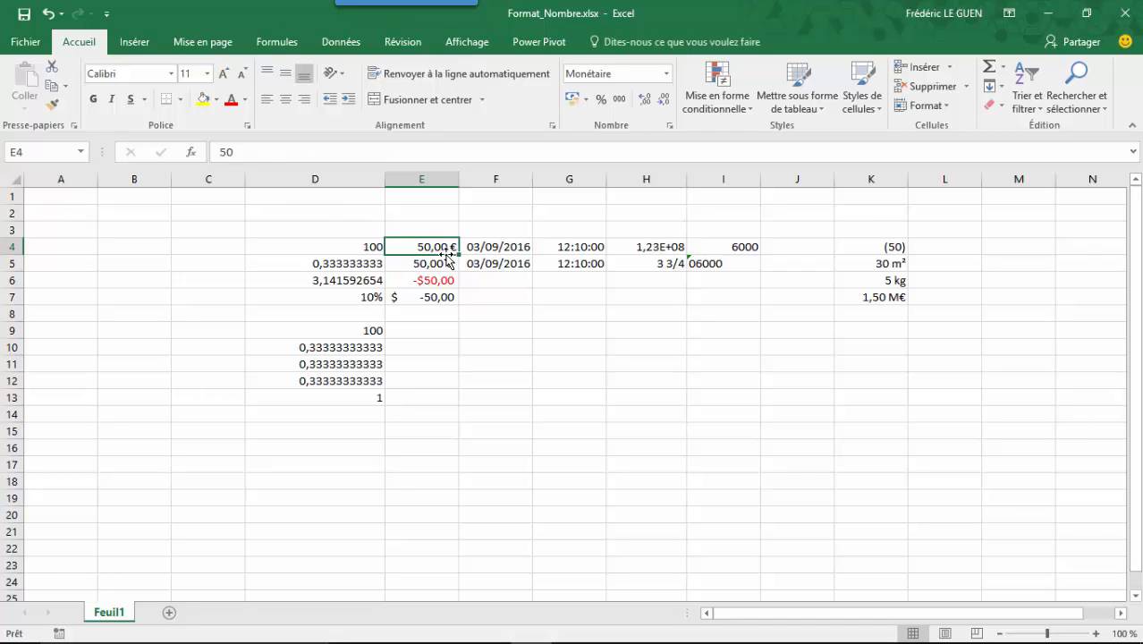
click(435, 329)
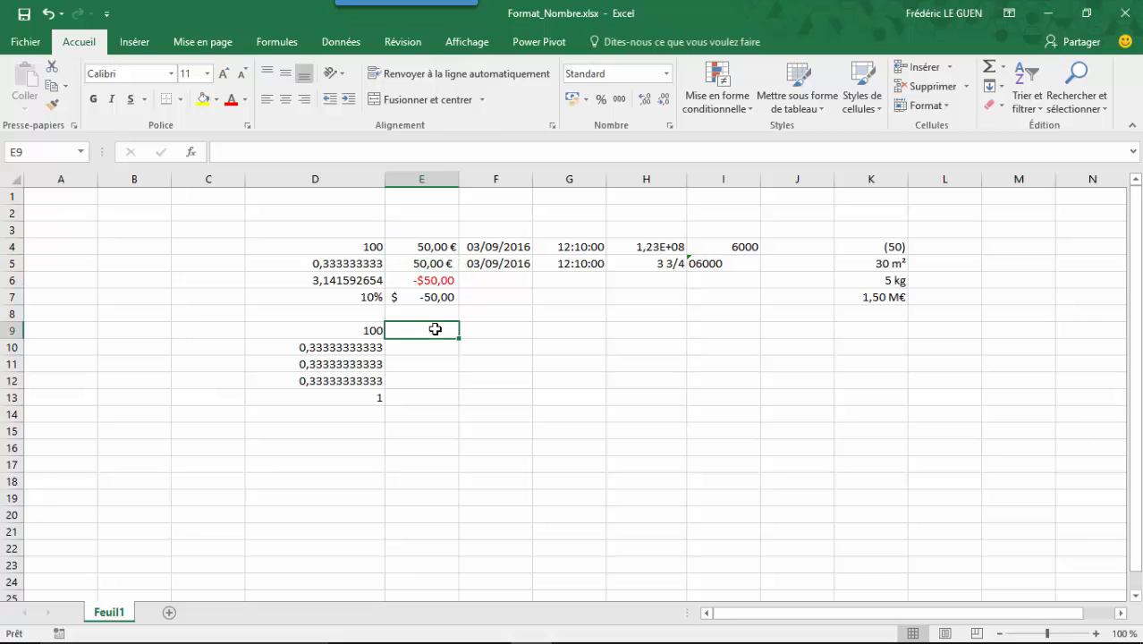
text(50)
key(Return)
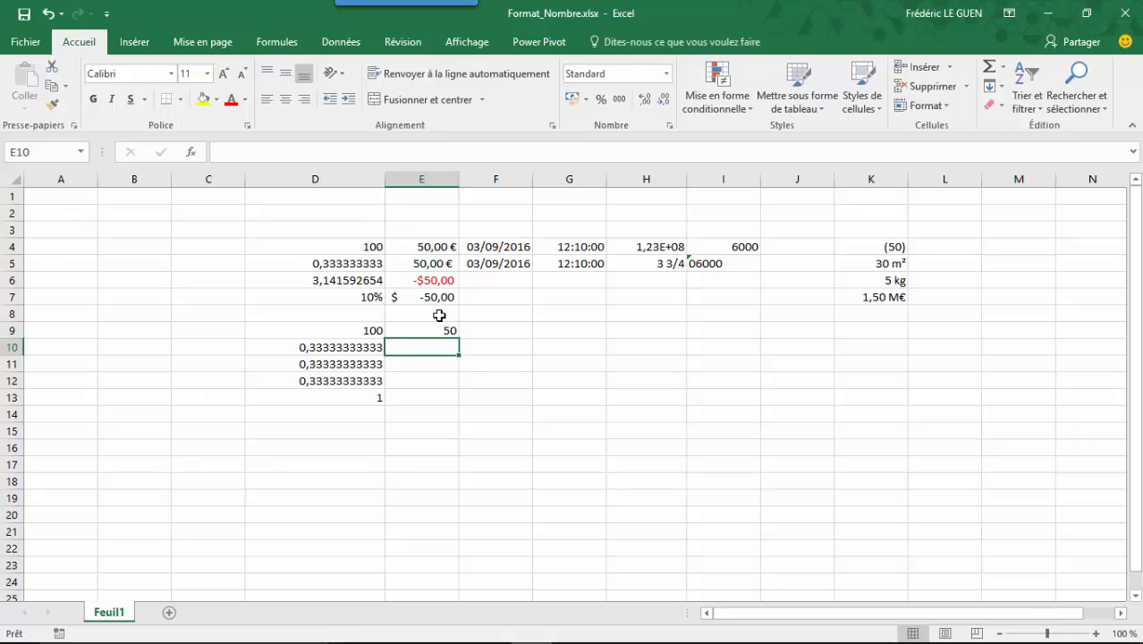
click(437, 330)
click(665, 73)
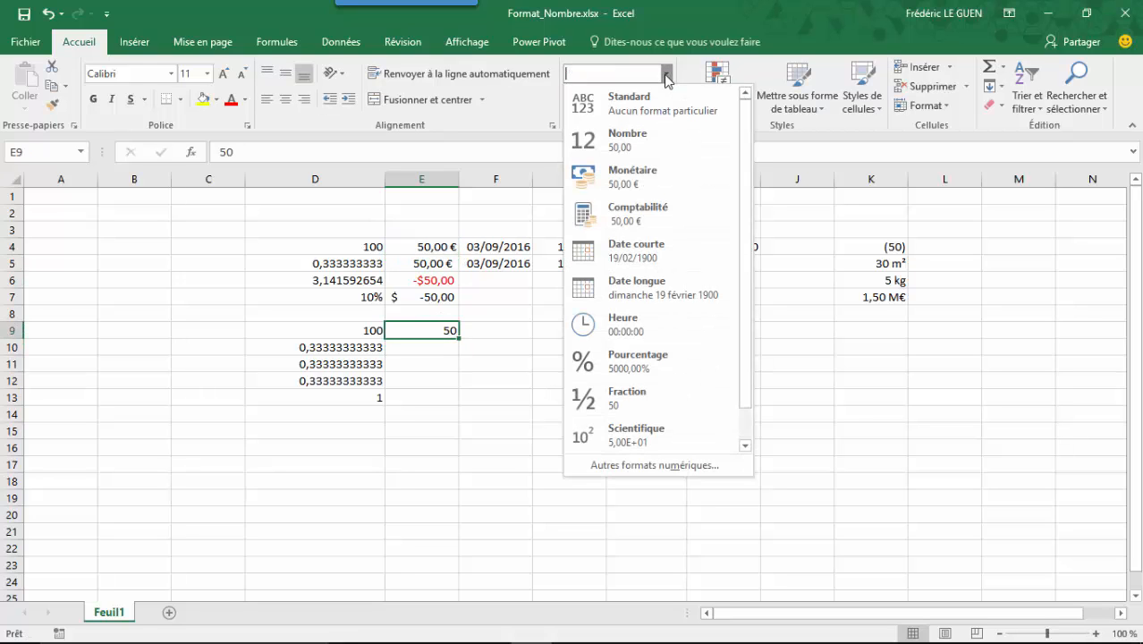
click(651, 180)
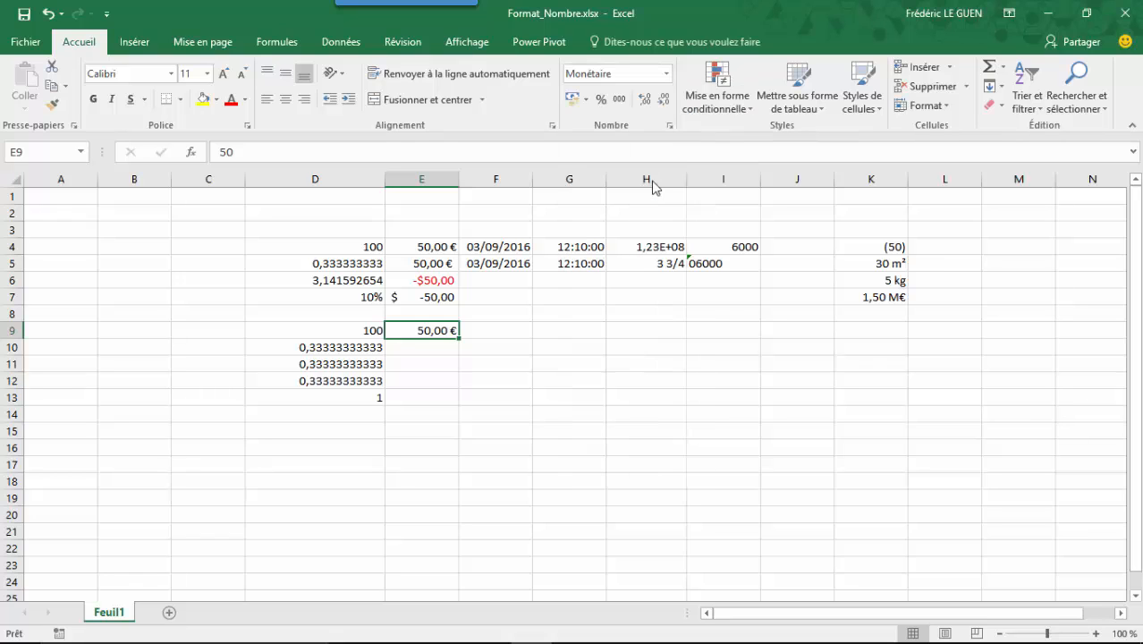
Step: Enter 50 in cell E10 and apply the Comptabilité number format to it
click(446, 346)
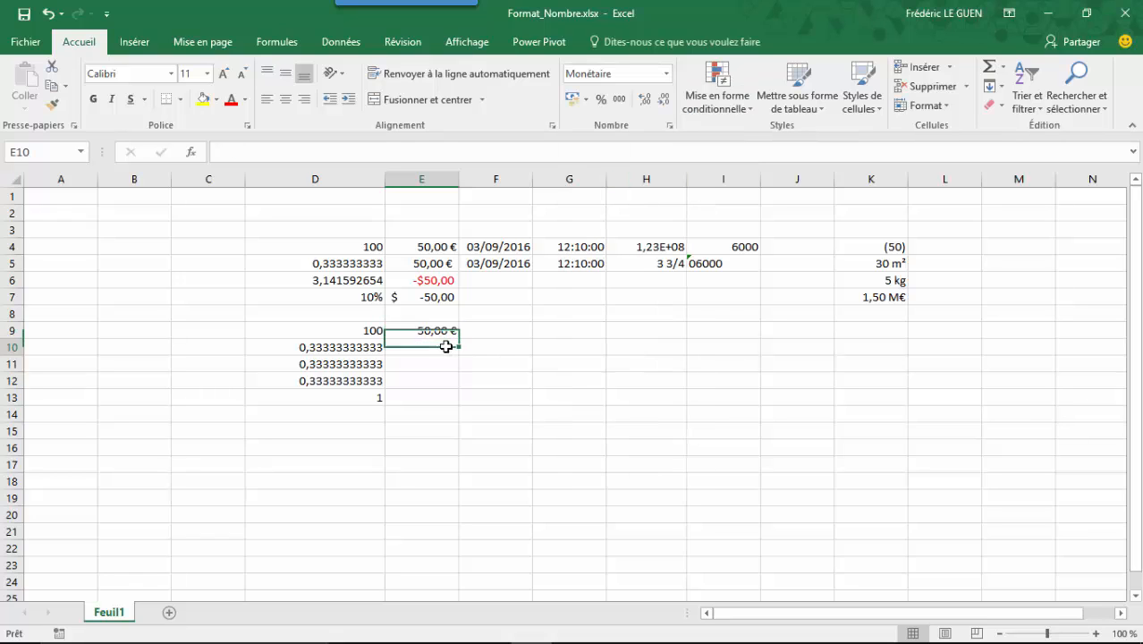
text(50)
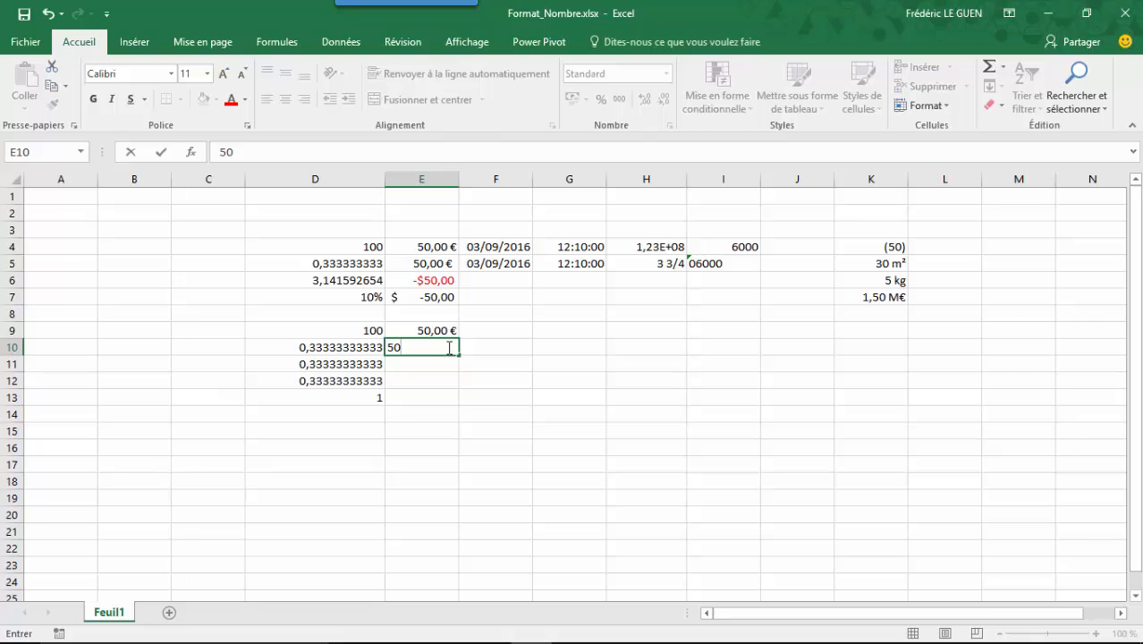
key(Return)
click(449, 347)
click(667, 73)
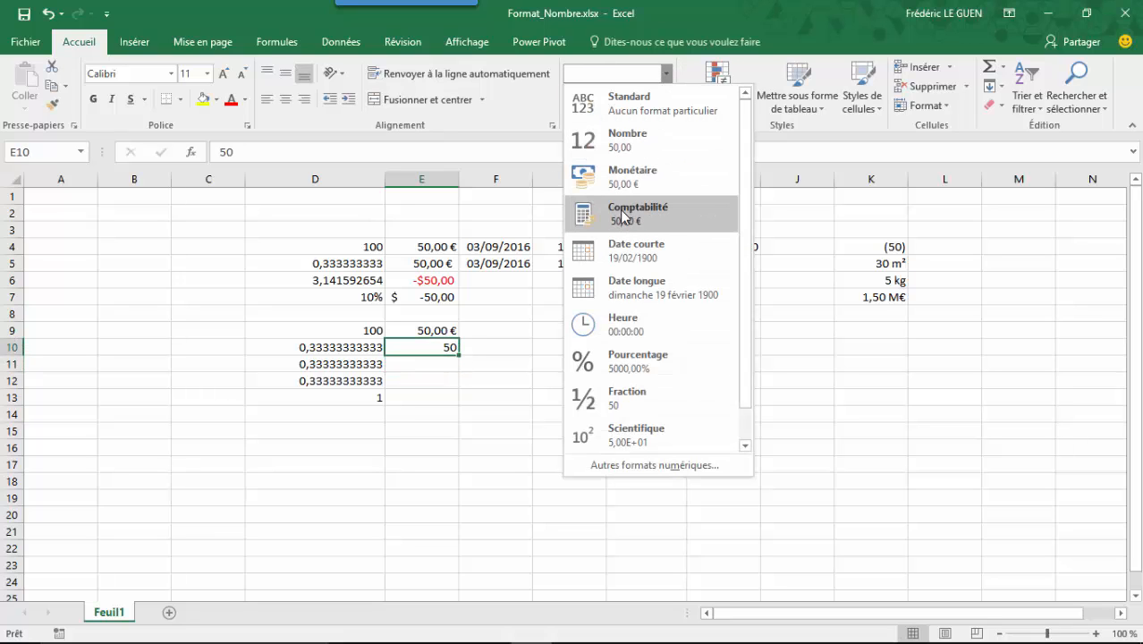
click(623, 215)
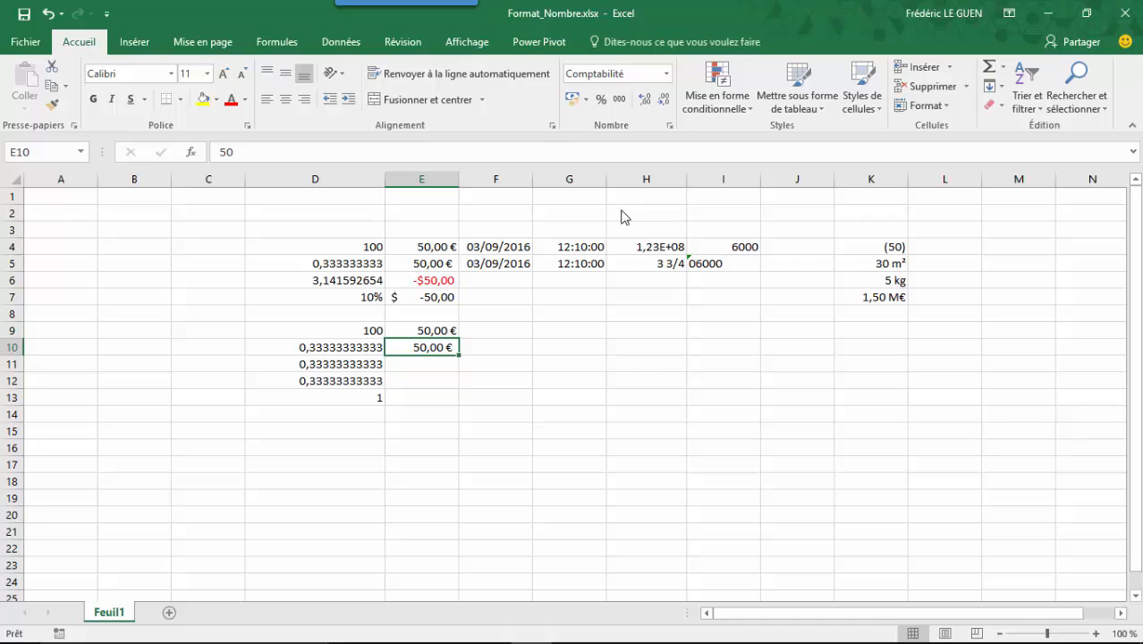
Step: Set E9's currency format to show negatives in red with a minus sign, and change its value to -50
click(438, 331)
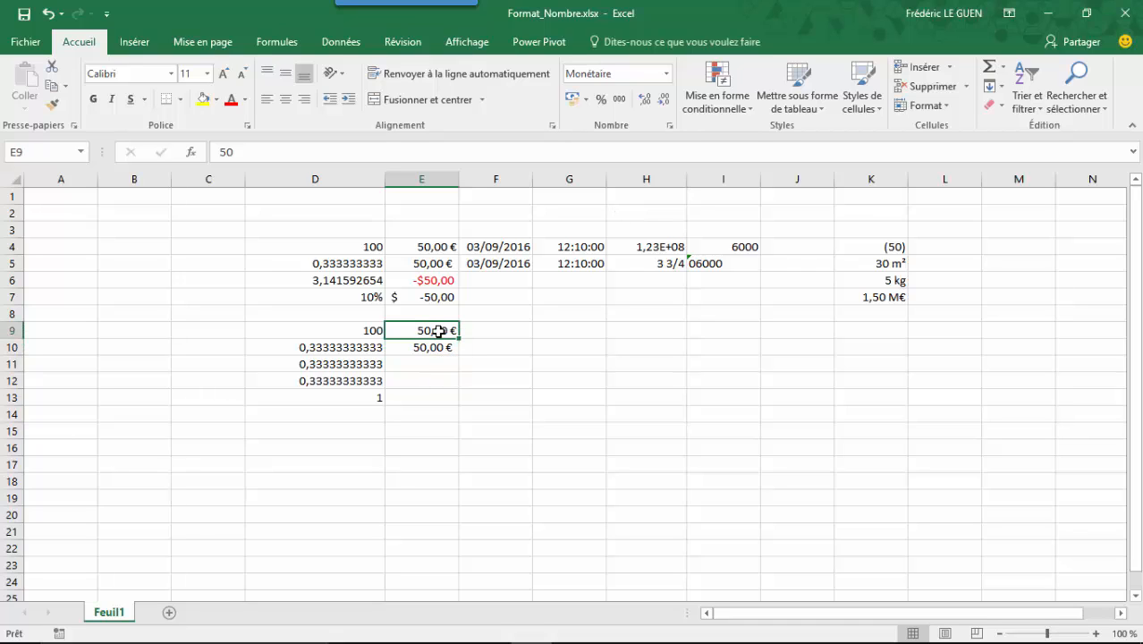
click(668, 128)
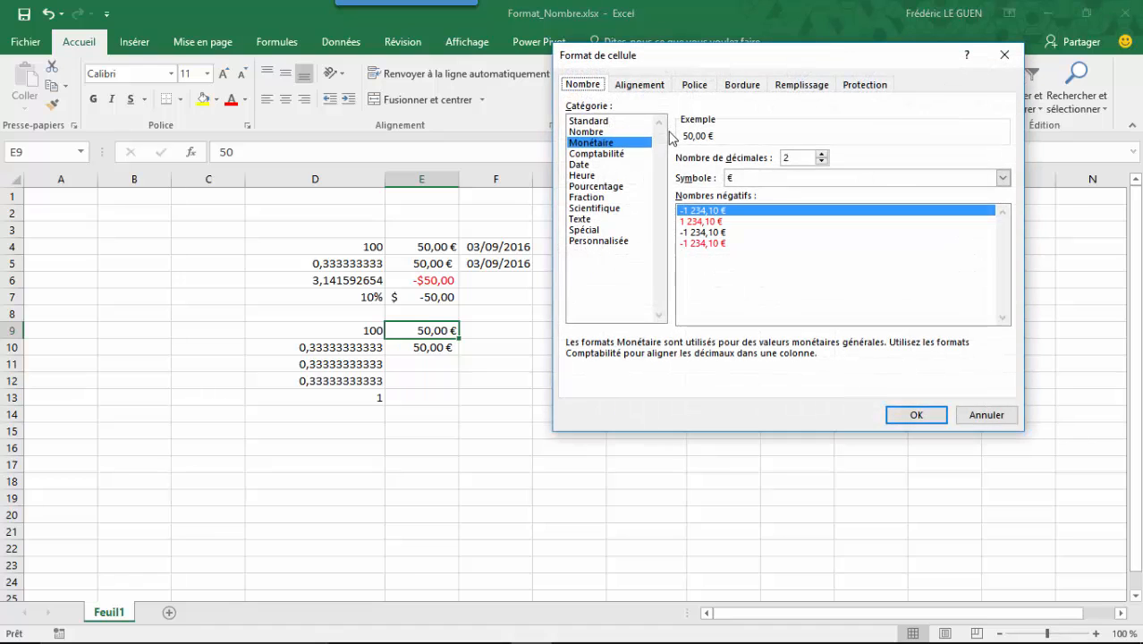
click(702, 246)
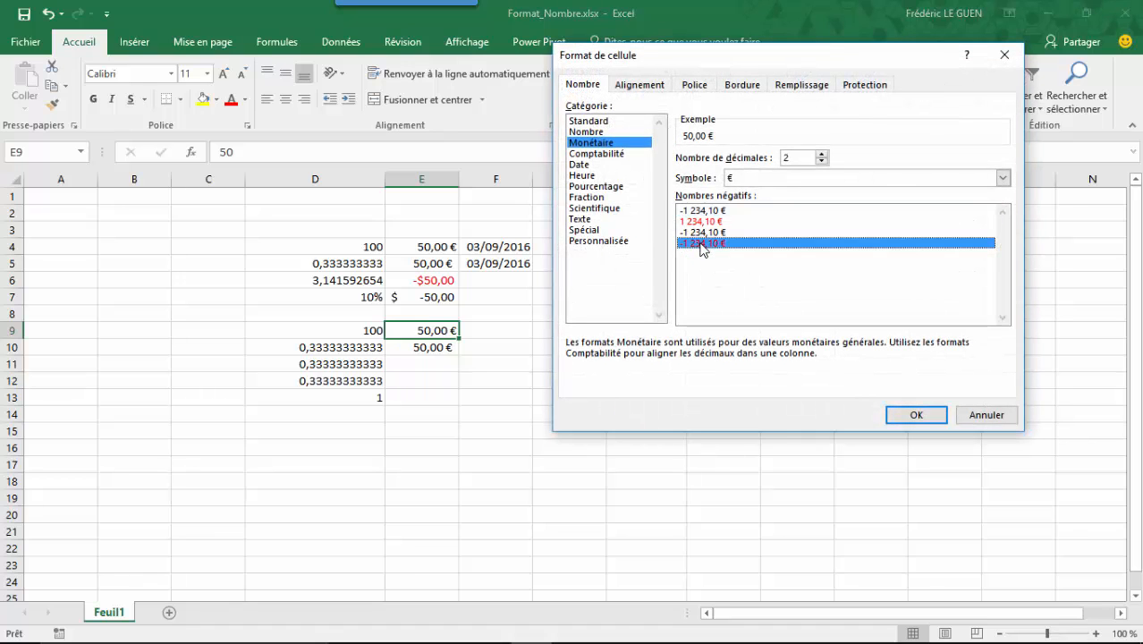
click(914, 416)
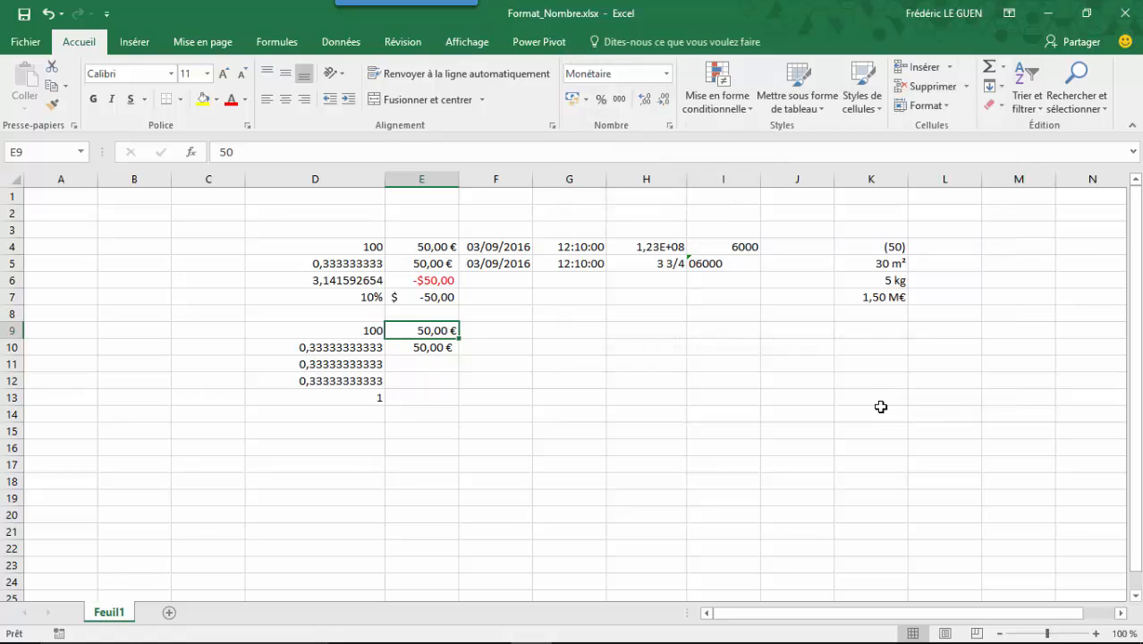
text(-50)
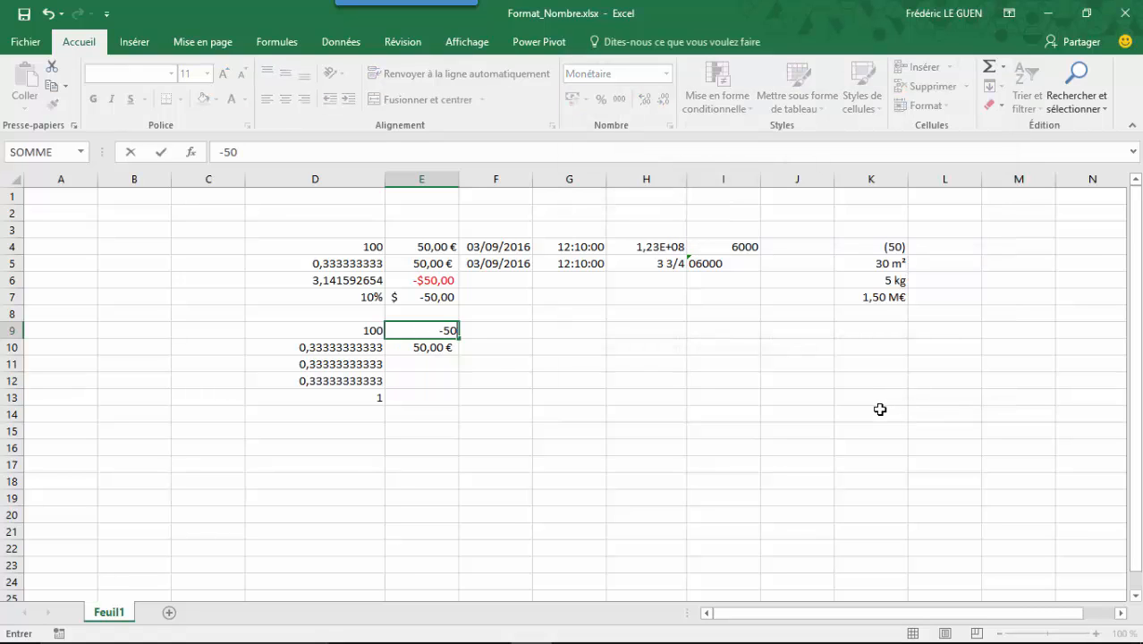
key(Return)
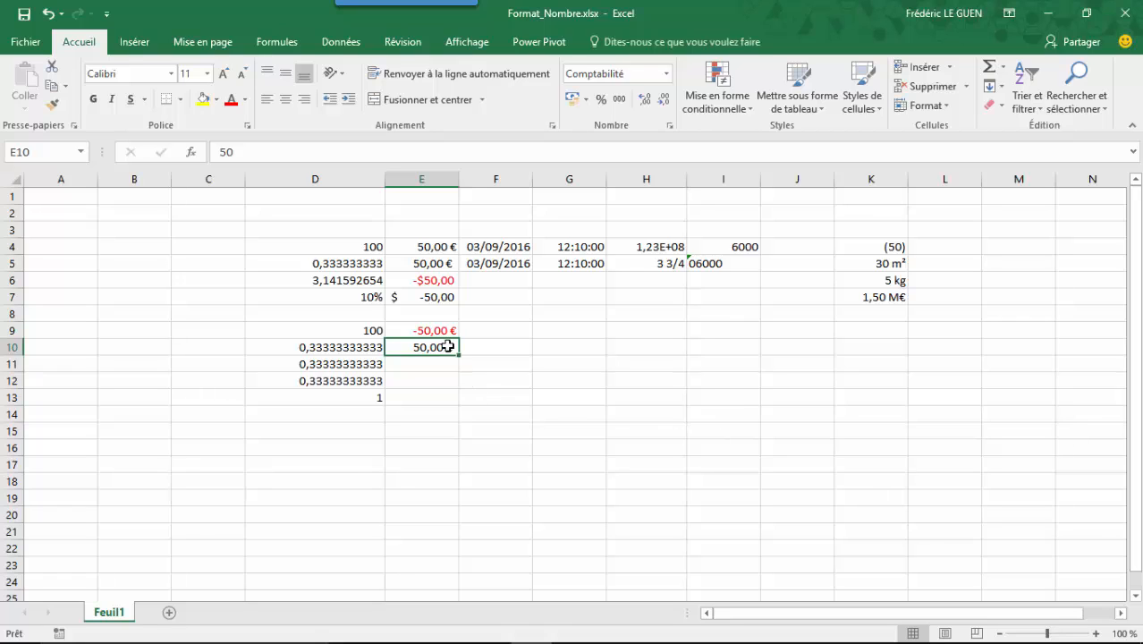
click(667, 72)
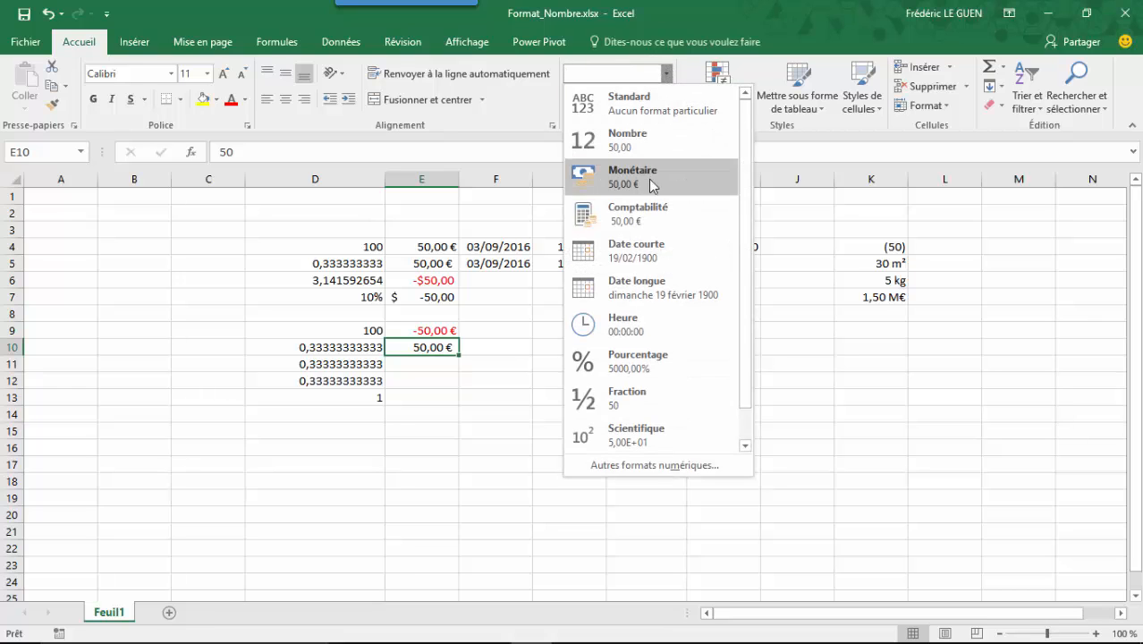
click(509, 315)
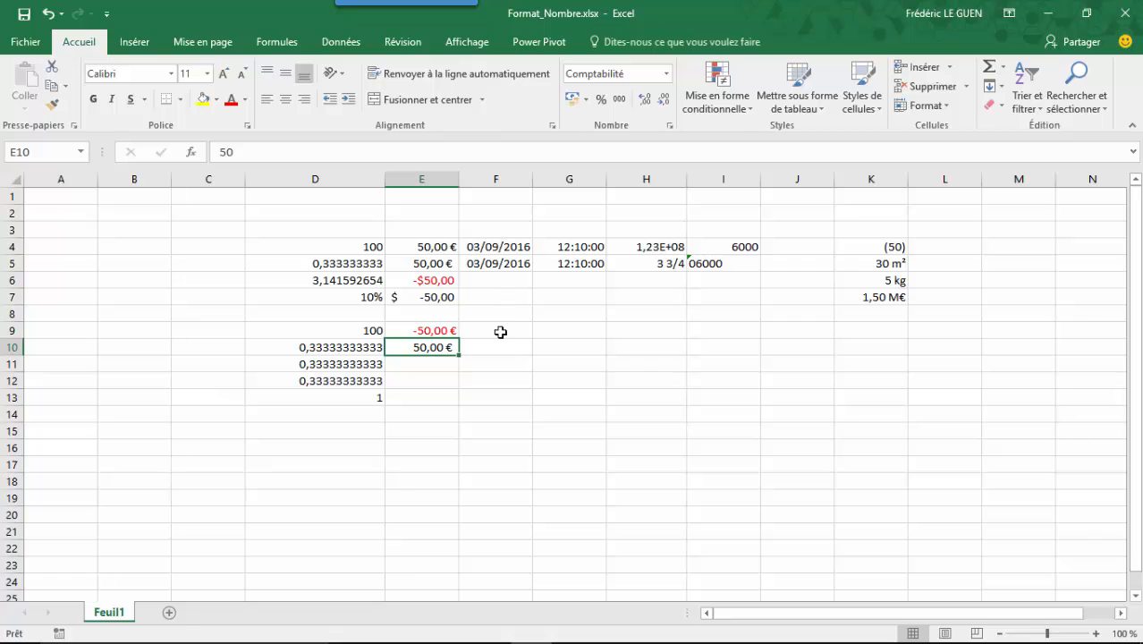
Step: Enter the date 03/09/2016 in cell F9 and the time 14:17 in cell G9
click(517, 331)
text(03/09/2016)
key(Tab)
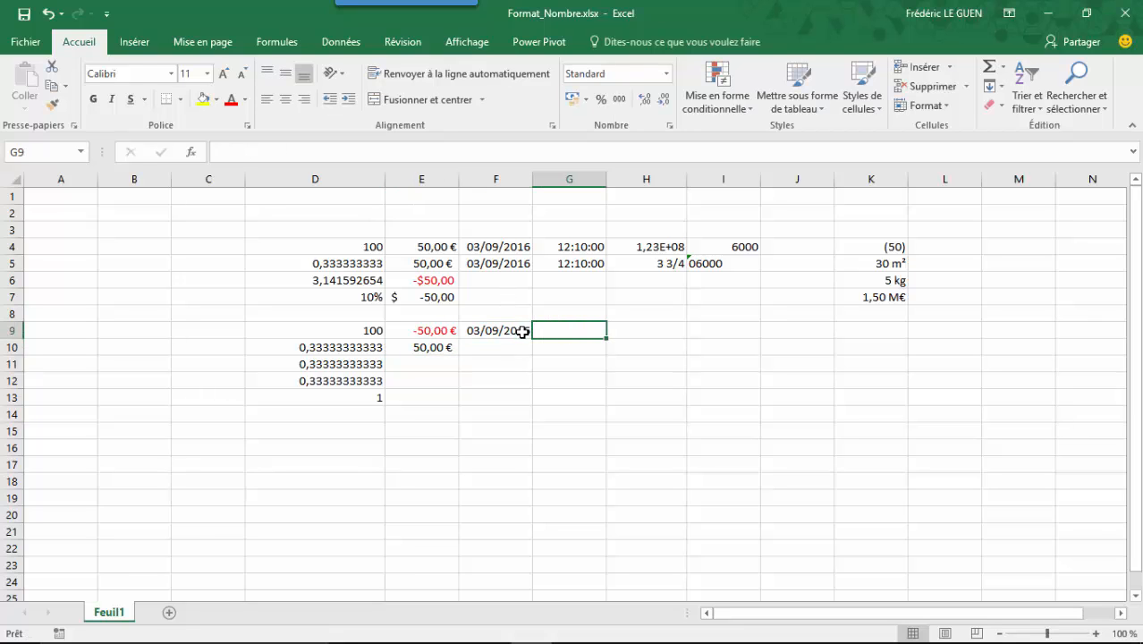
text(14:17)
key(Return)
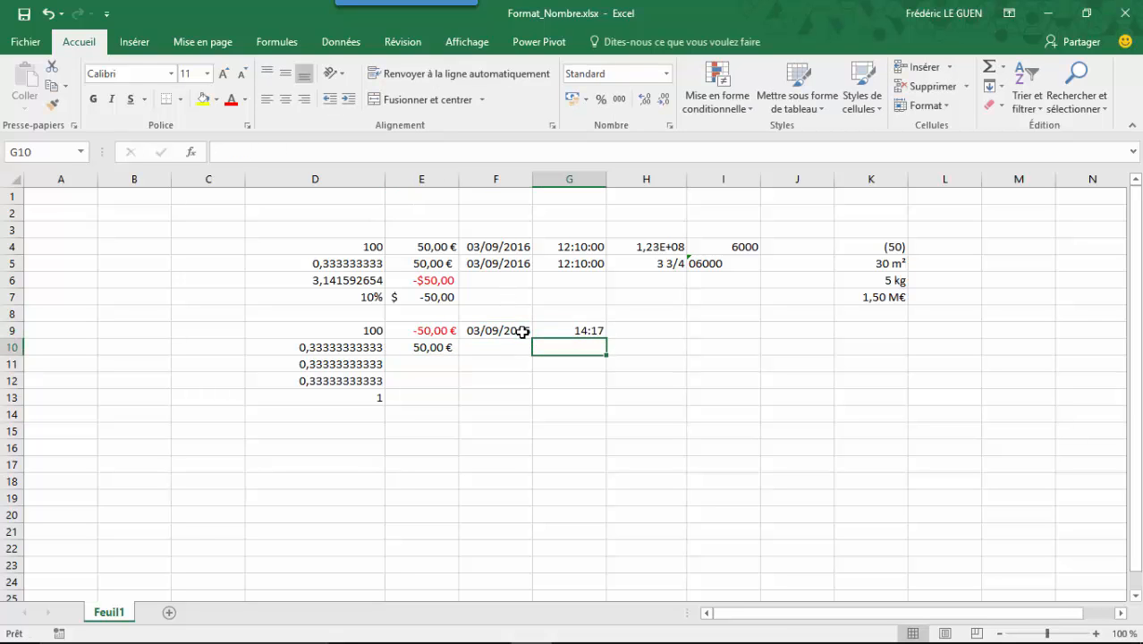
Step: Clear the formats of the date in F9 and reapply the Date courte number format to it
click(520, 331)
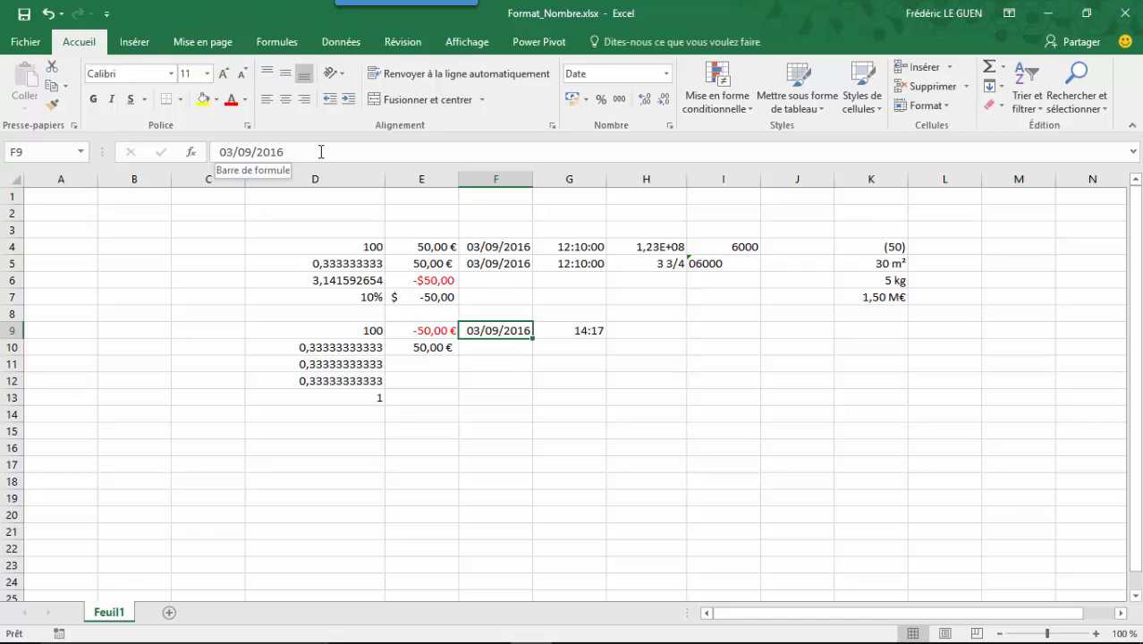
click(994, 105)
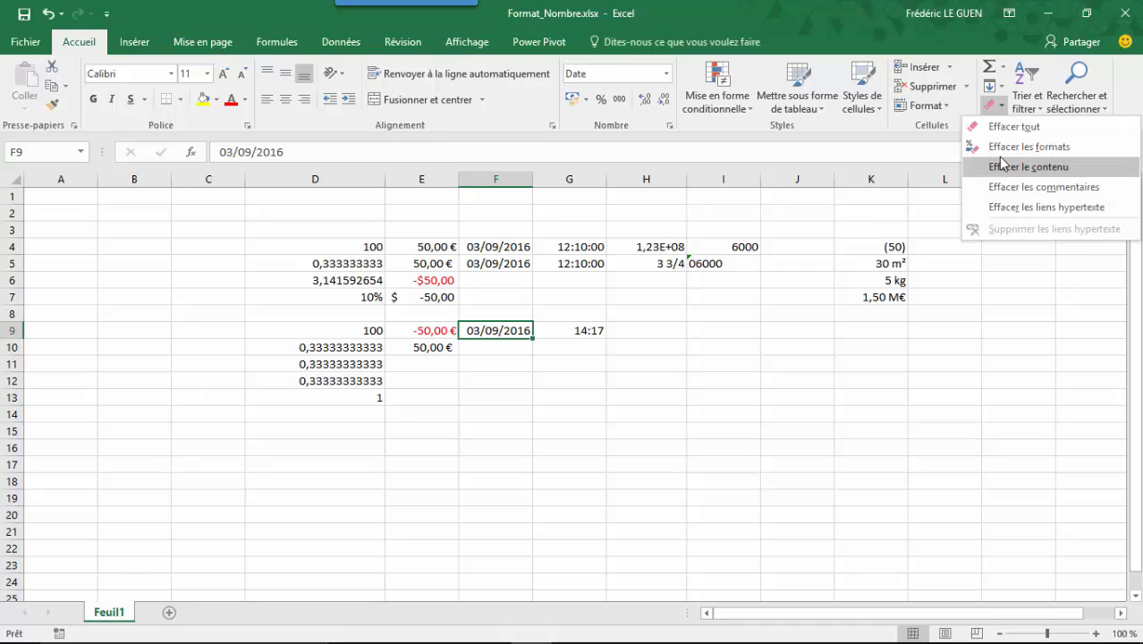
click(1001, 150)
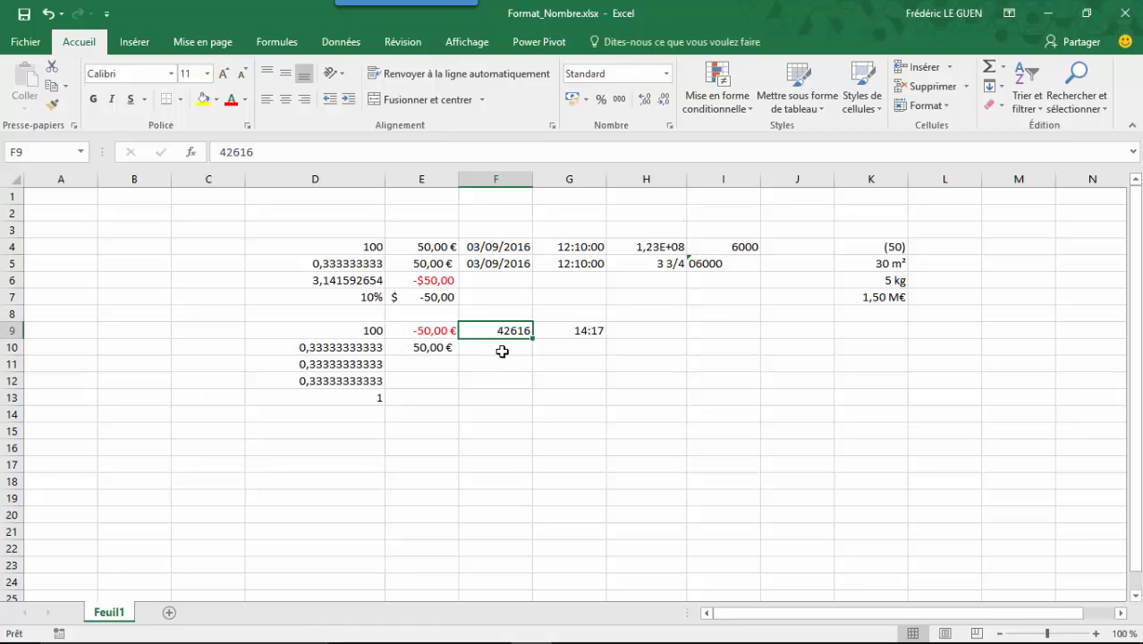
click(666, 74)
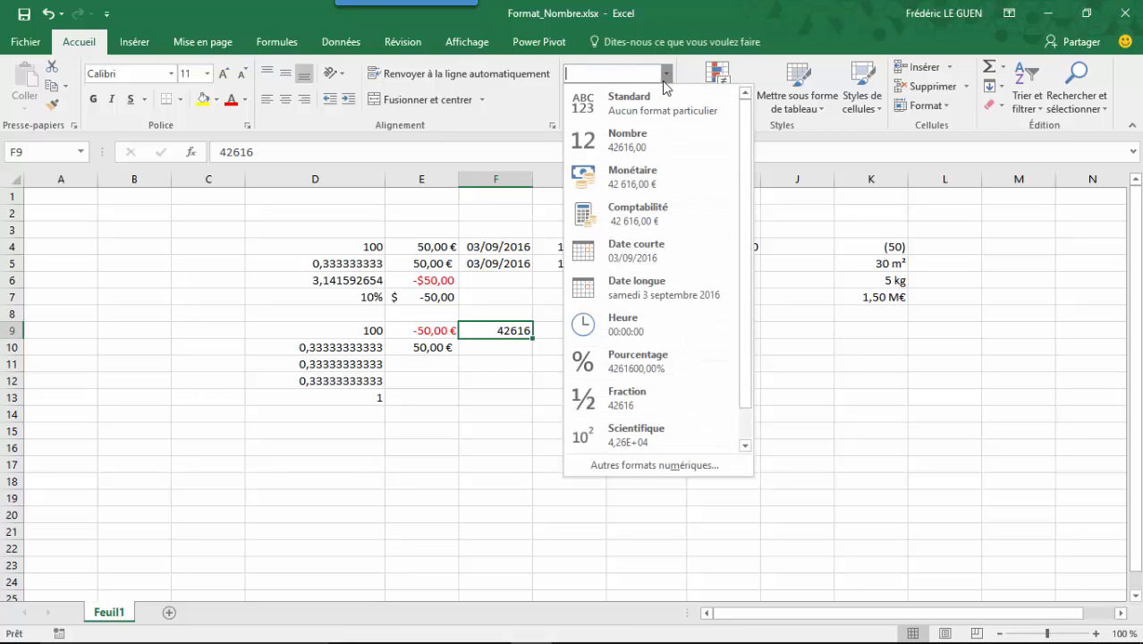
click(643, 255)
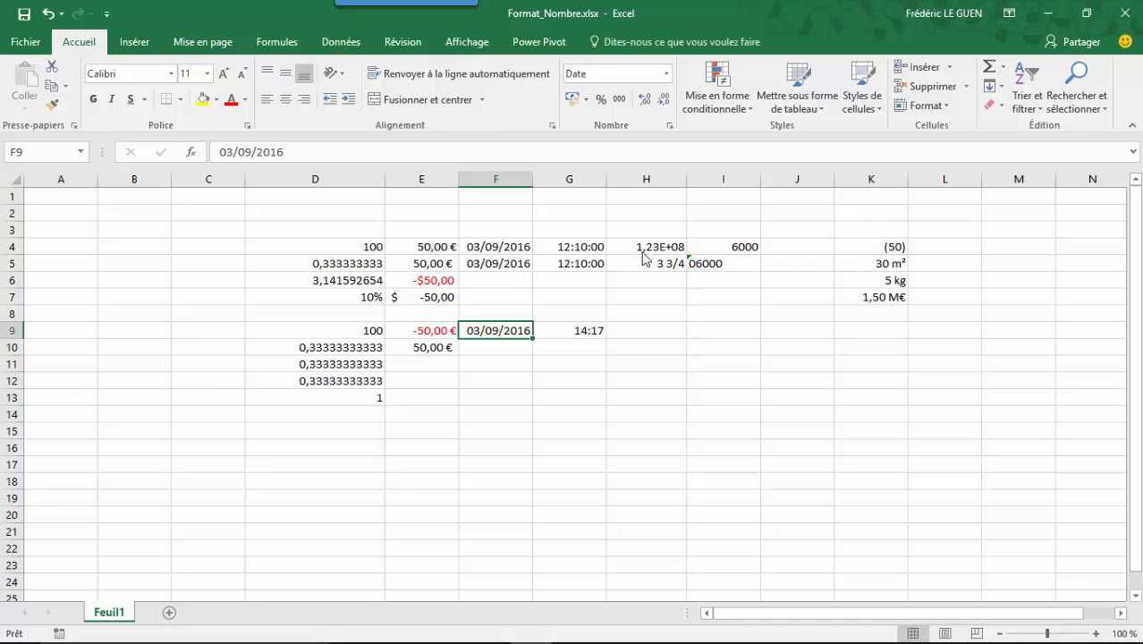
Step: Switch the time in G9 to the Standard format, and apply the Heure number format to it
click(569, 331)
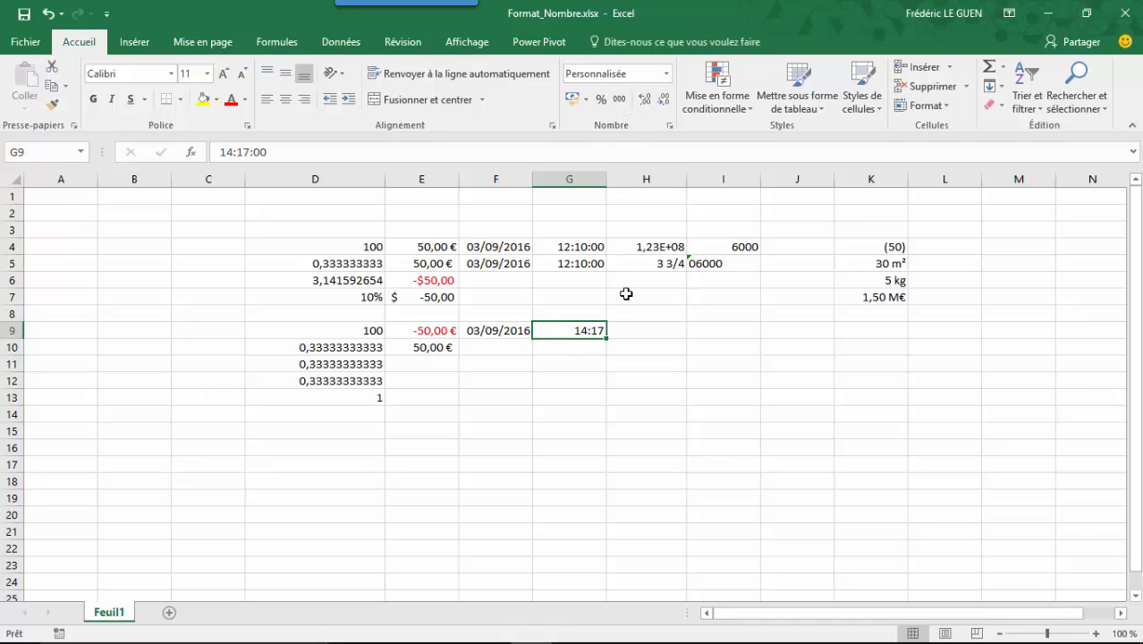
click(666, 74)
click(657, 98)
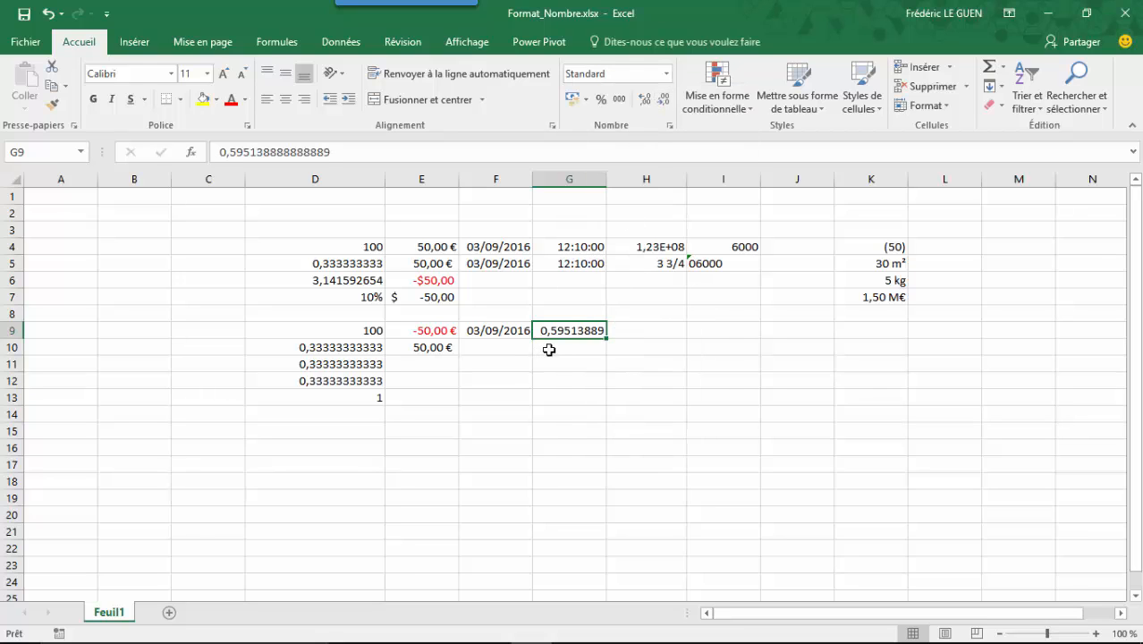
click(665, 74)
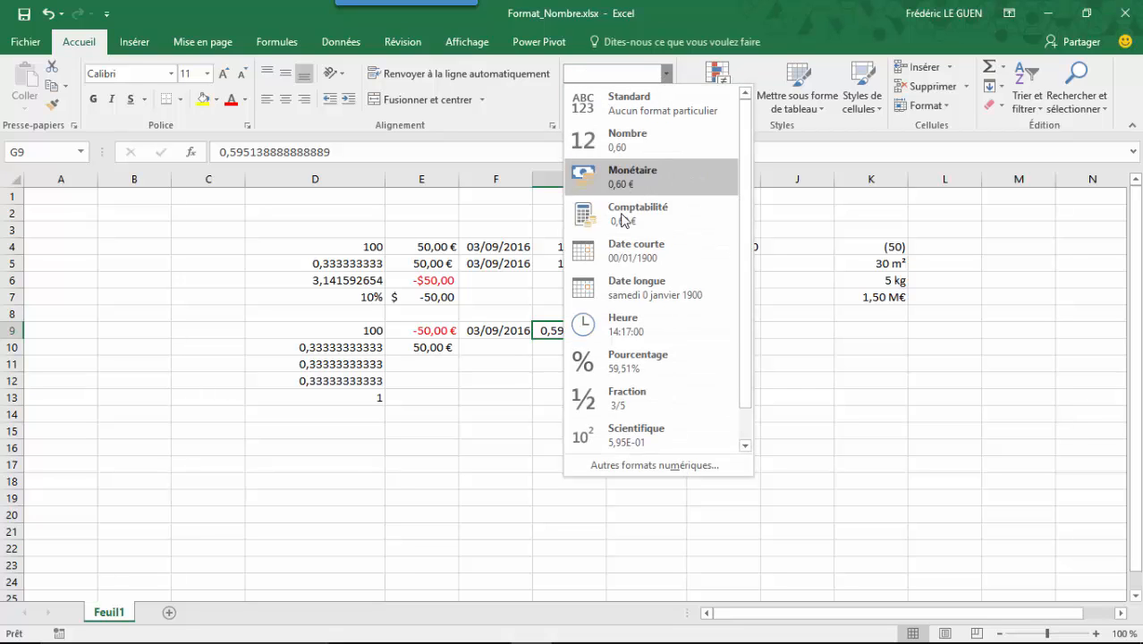
click(622, 320)
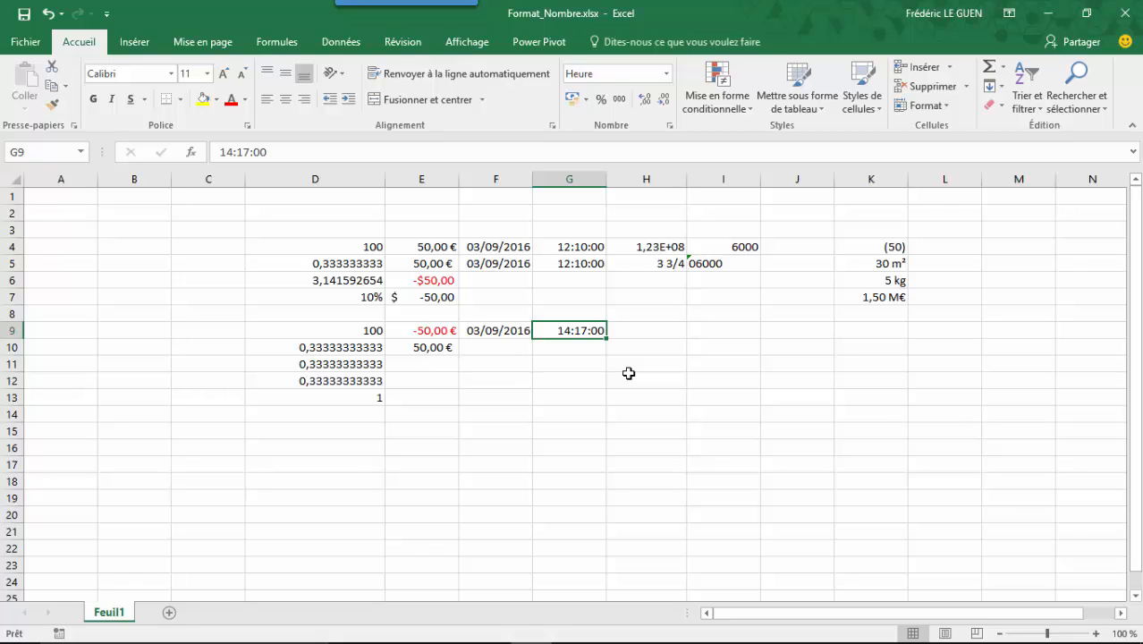
Step: Enter 123456789 in cell H9 and apply the Scientifique number format to it
click(644, 329)
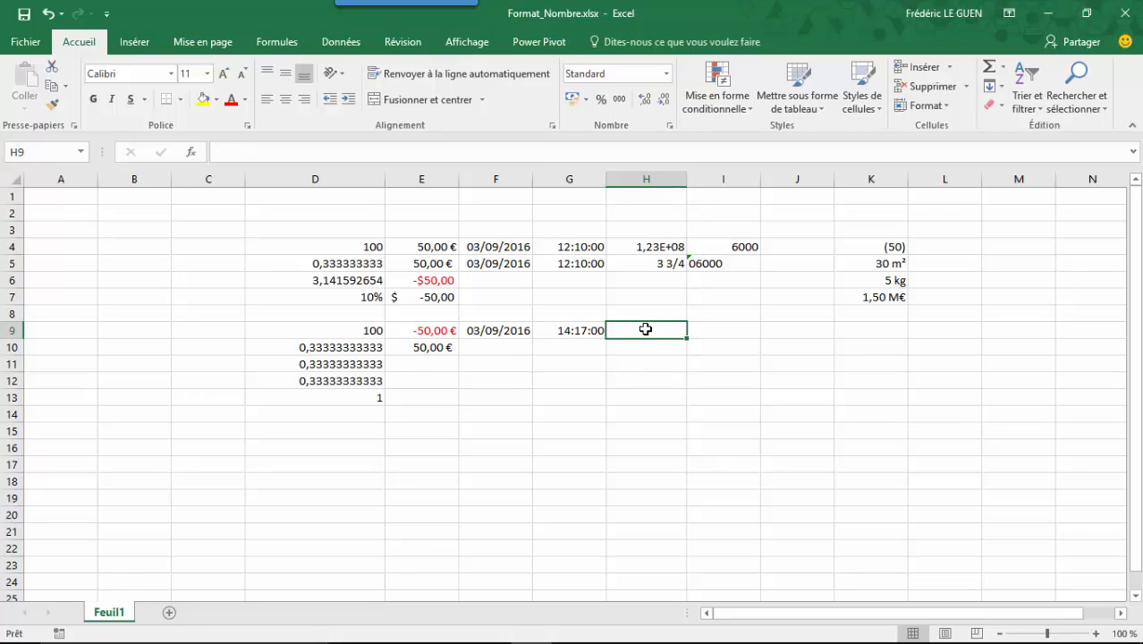
text(12345)
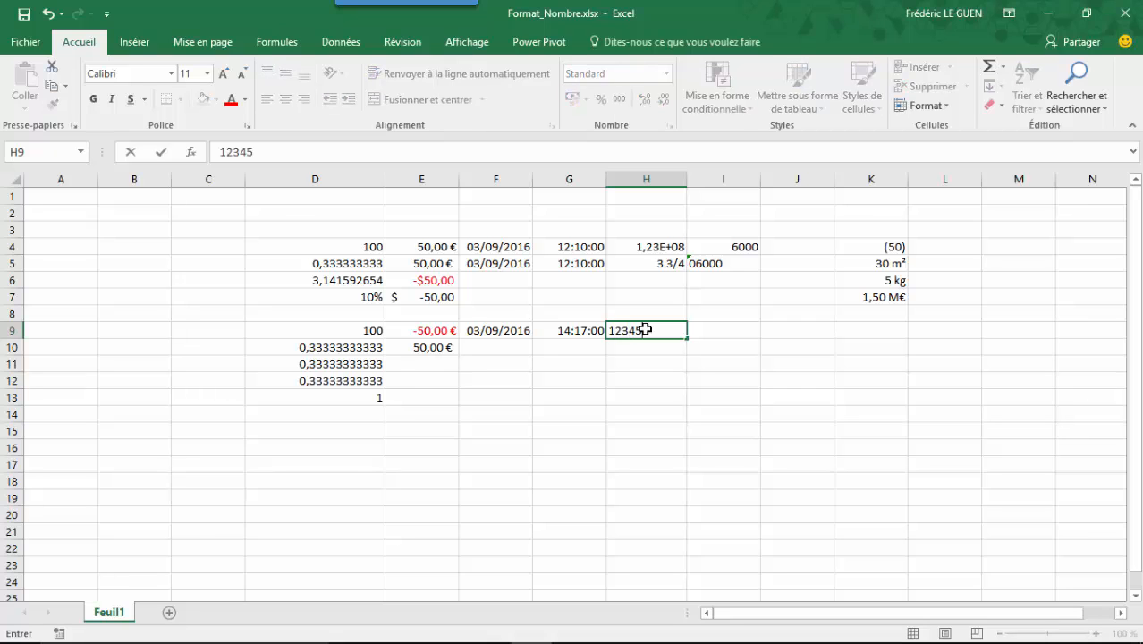
text(6789)
key(Return)
click(646, 329)
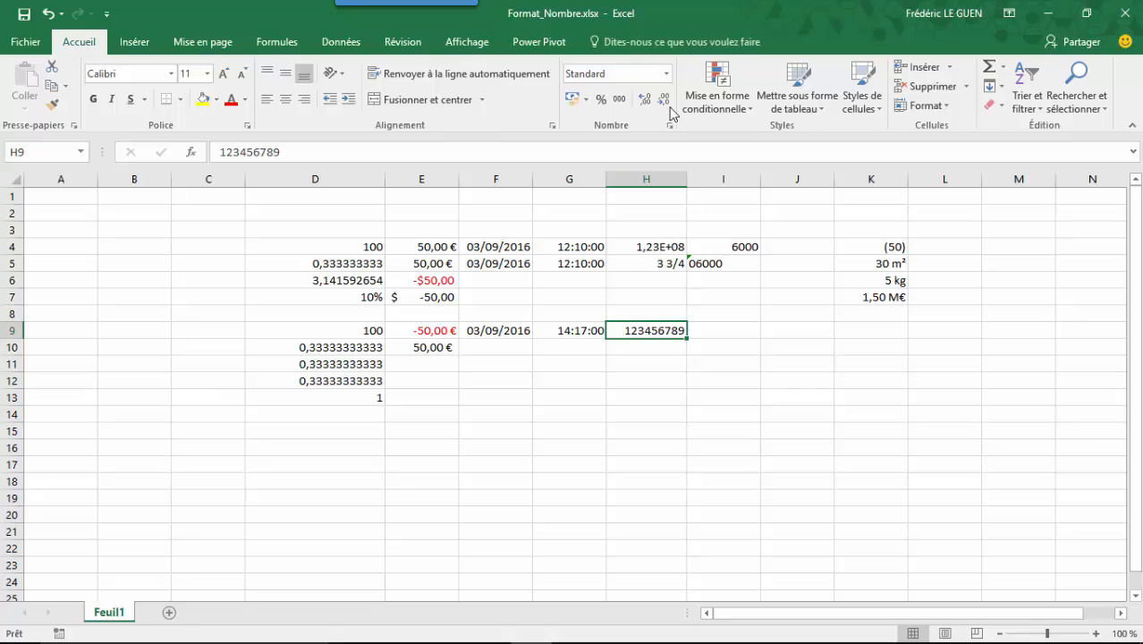
click(665, 74)
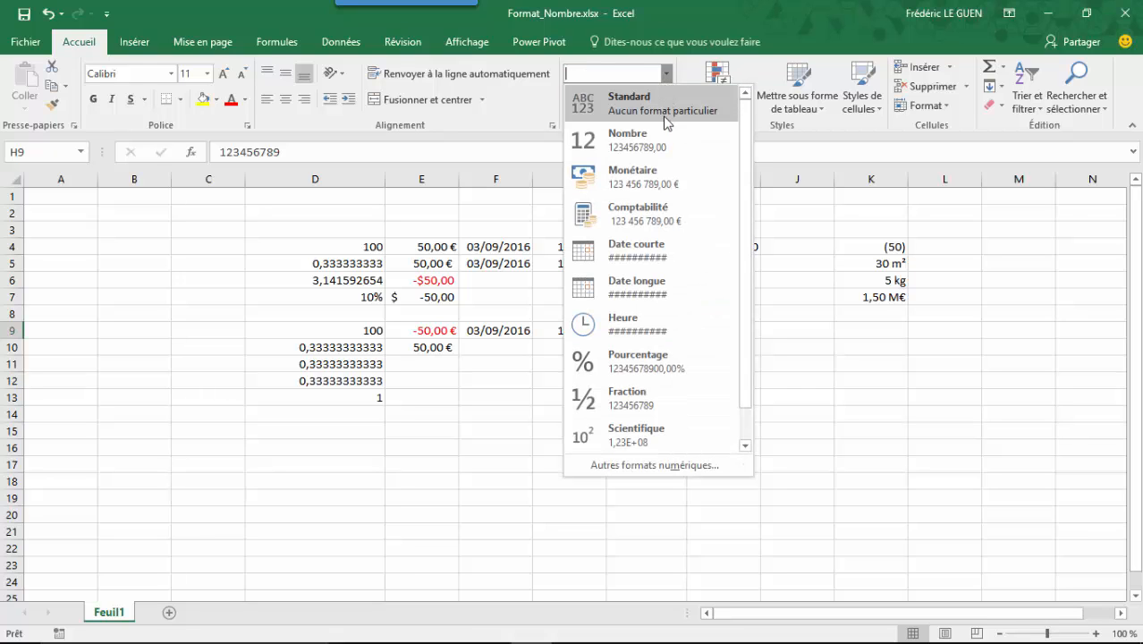
click(659, 439)
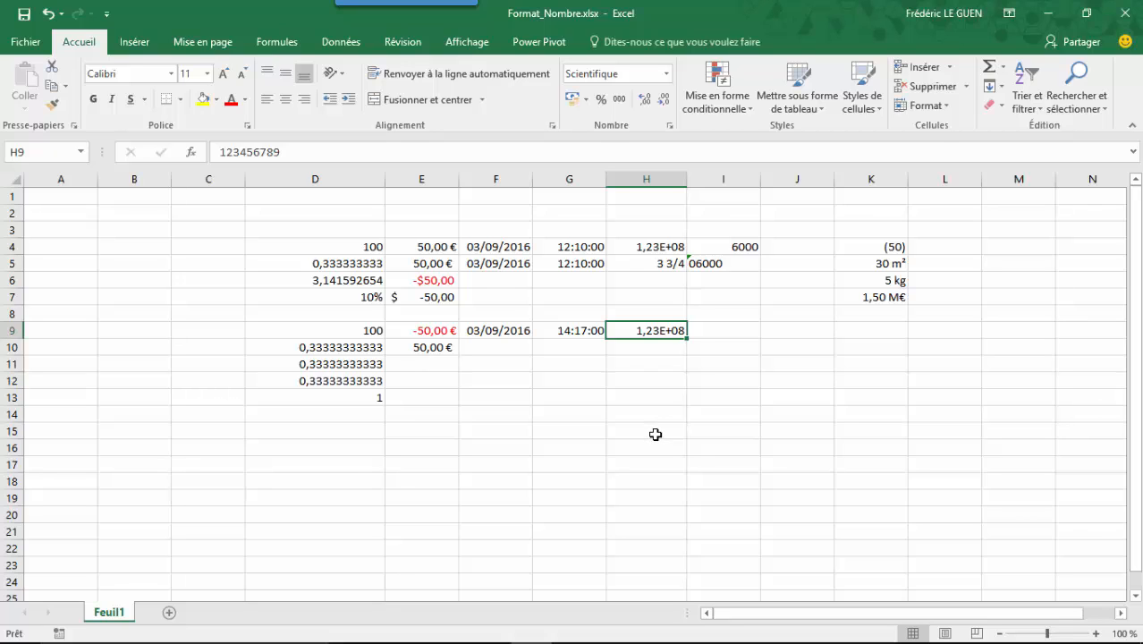
Step: Enter 3,75 in cell H10 and apply the Fraction number format to it
key(Return)
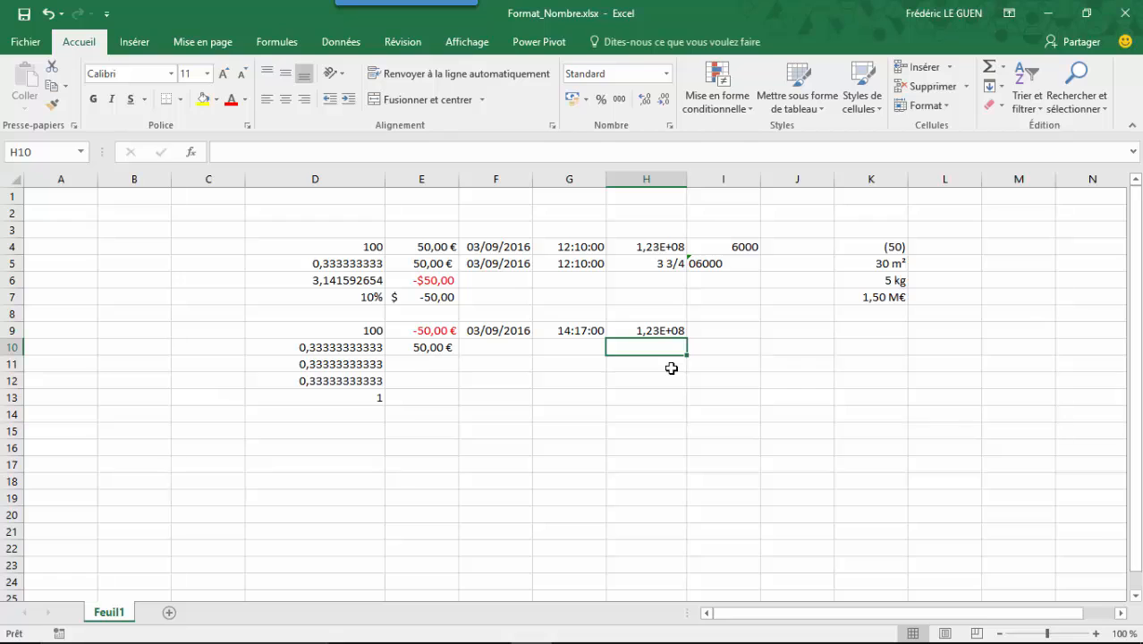
text(3,75)
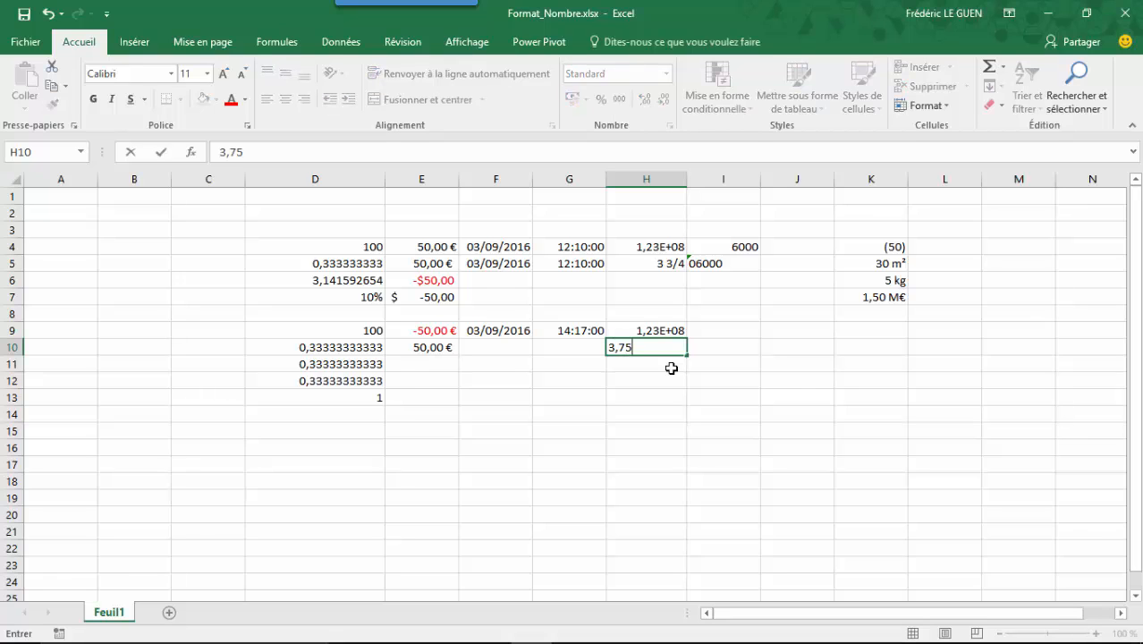
key(Return)
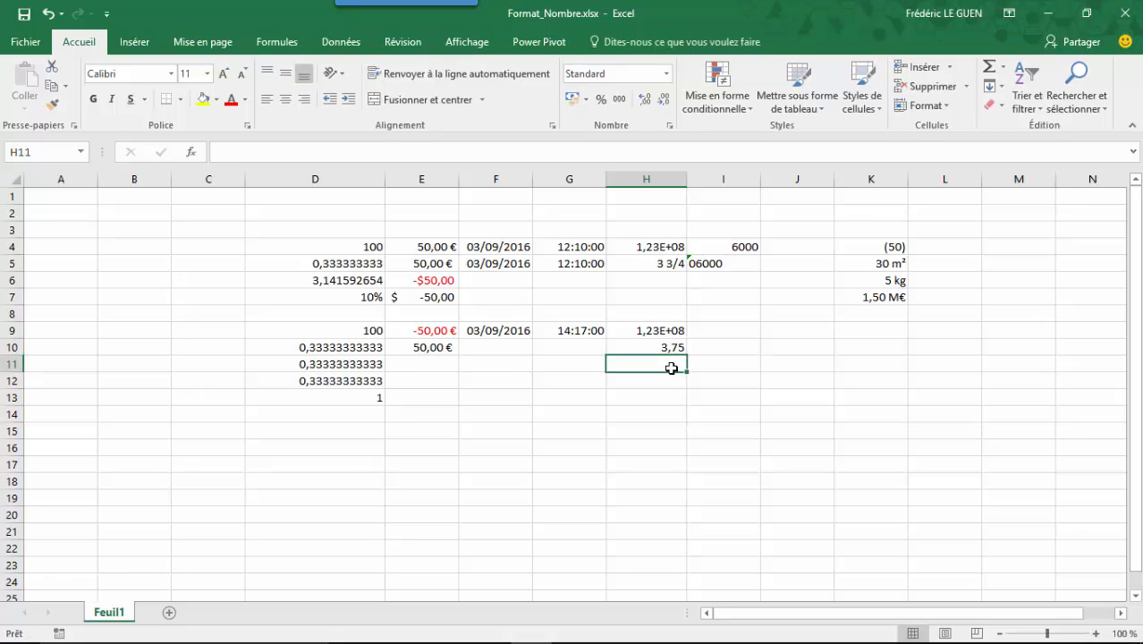
key(Up)
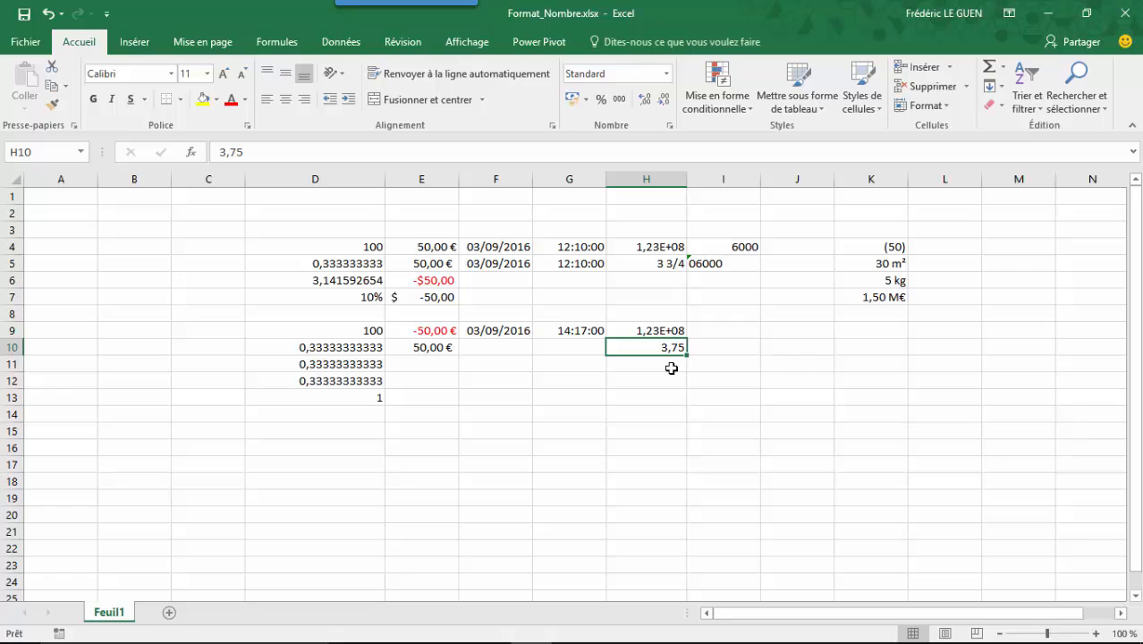
click(667, 75)
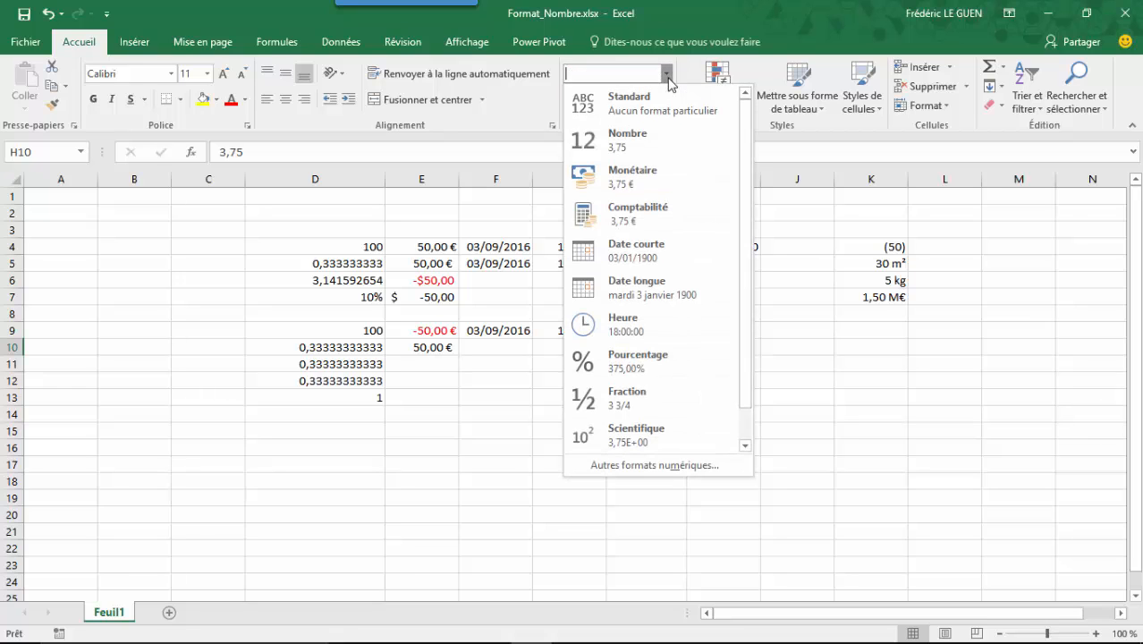
click(650, 405)
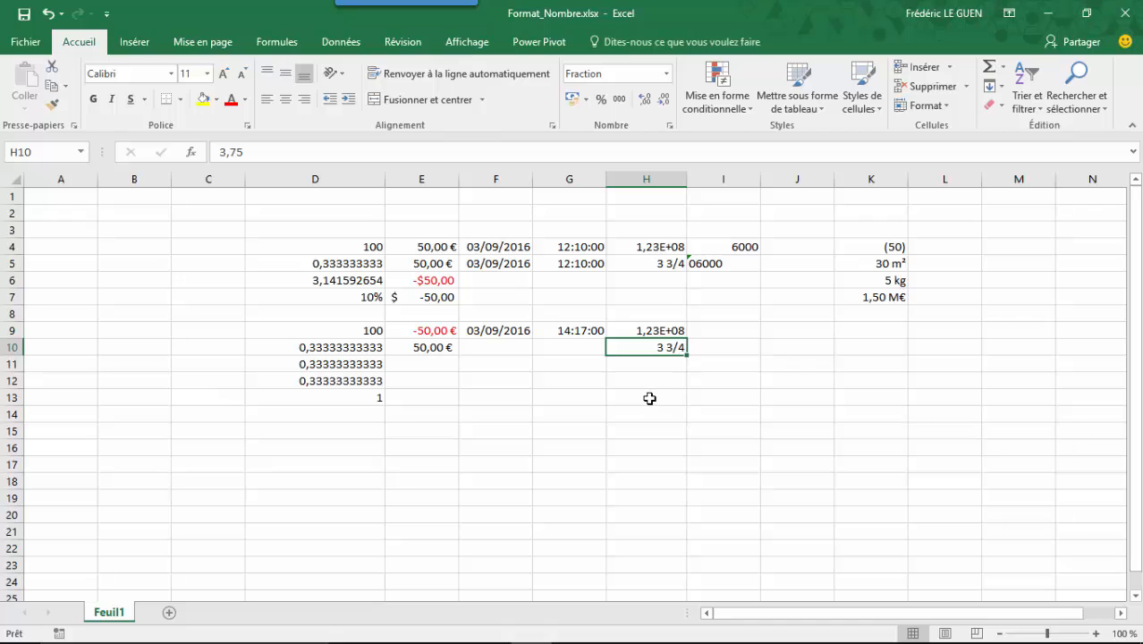
Step: Enter 5,5 in cell H11 and apply the Fraction number format to it
click(655, 369)
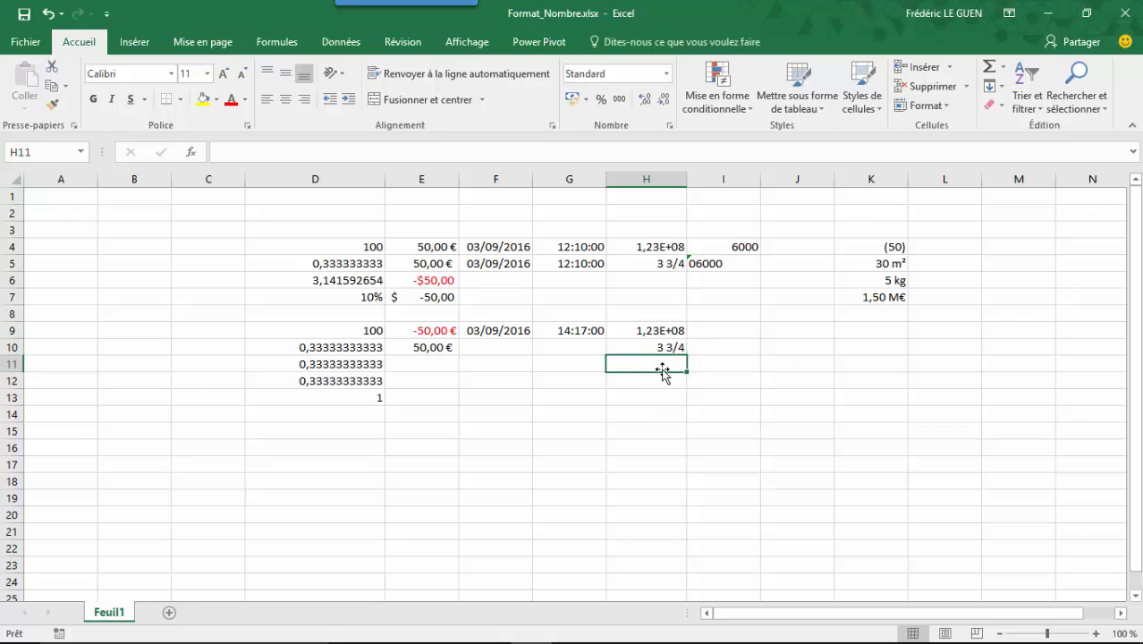
text(5)
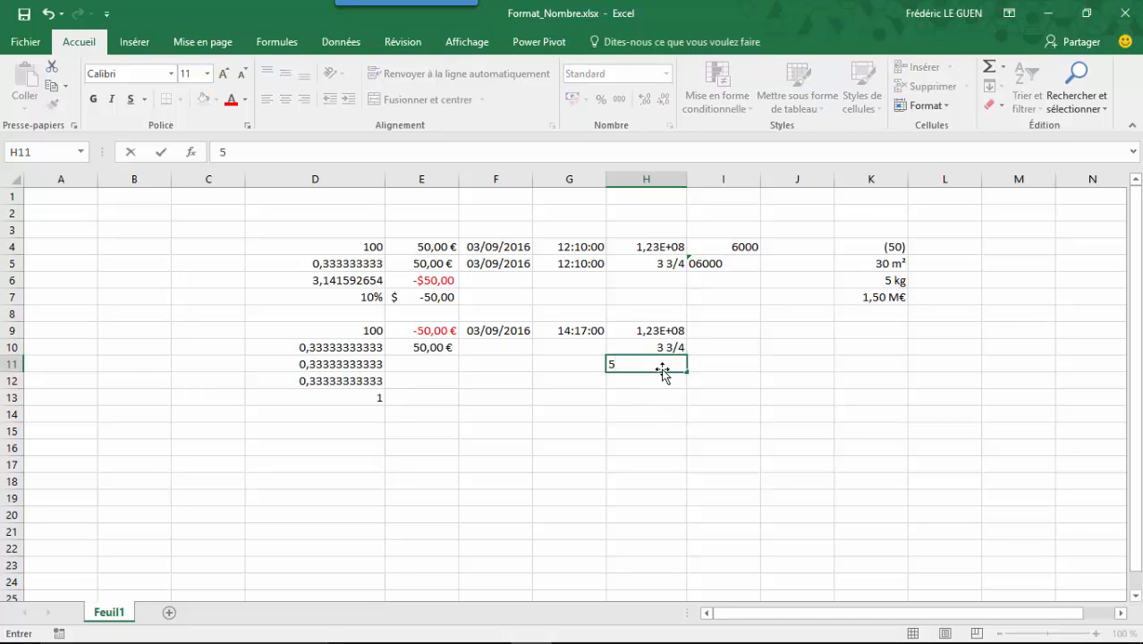
text(,5)
key(Return)
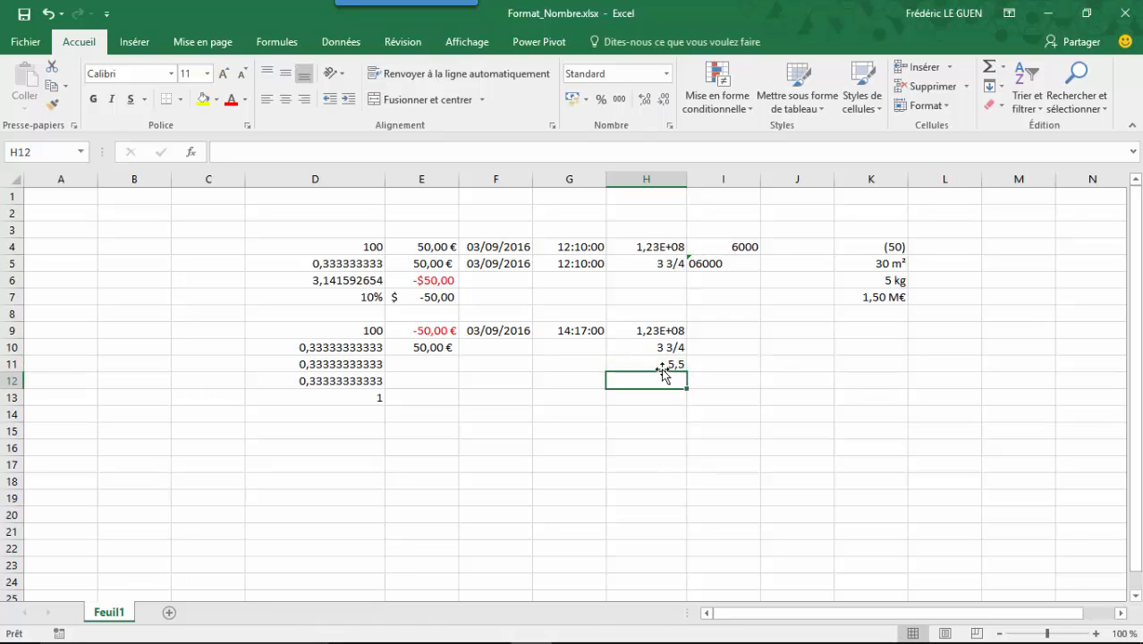
key(Up)
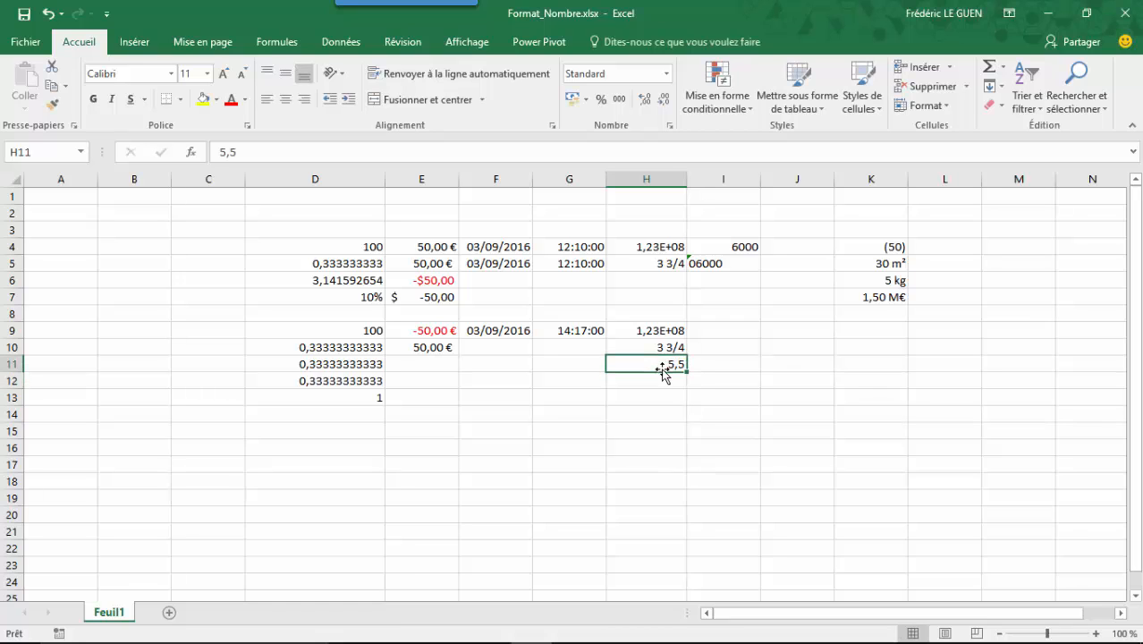
click(666, 74)
click(647, 399)
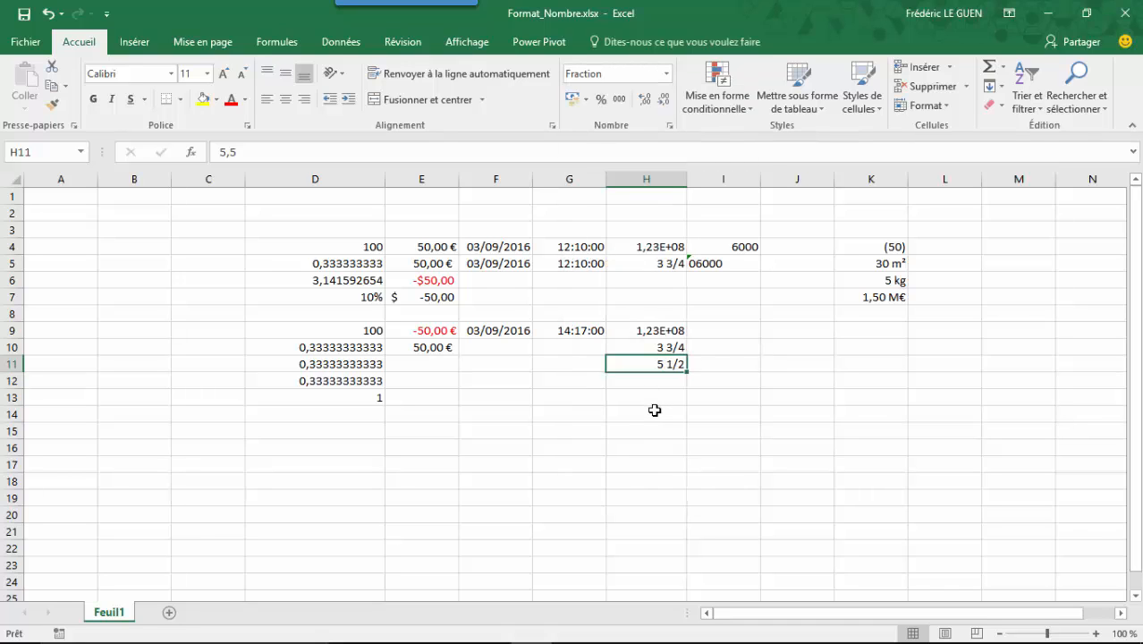
Step: Enter 06000 in cell I9 with the Standard format and reselect the cell
click(668, 380)
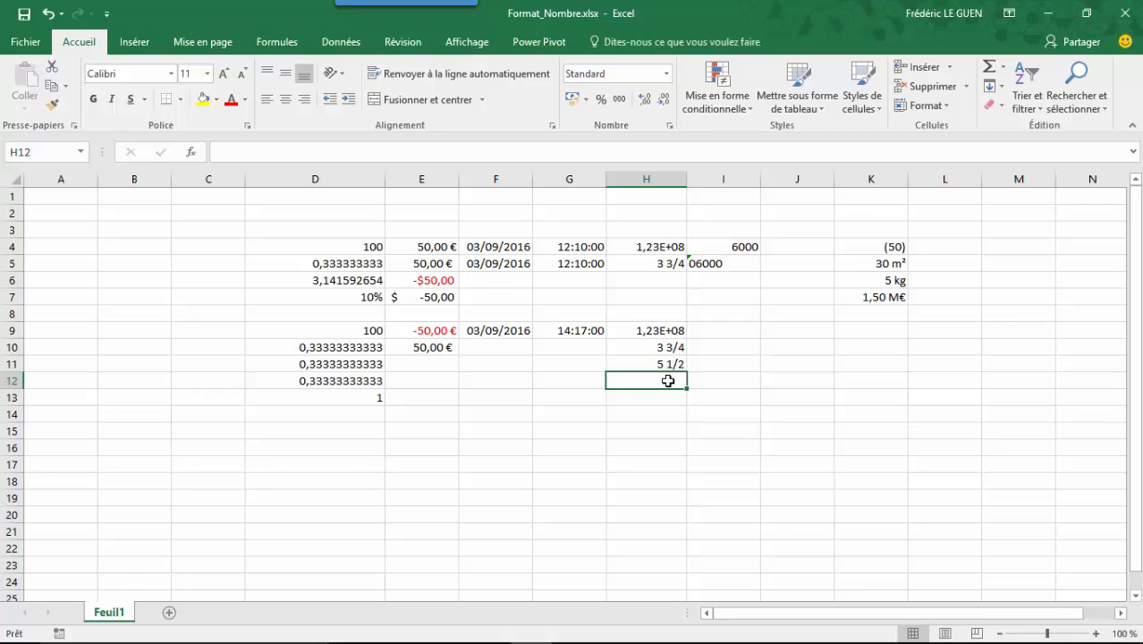
click(735, 329)
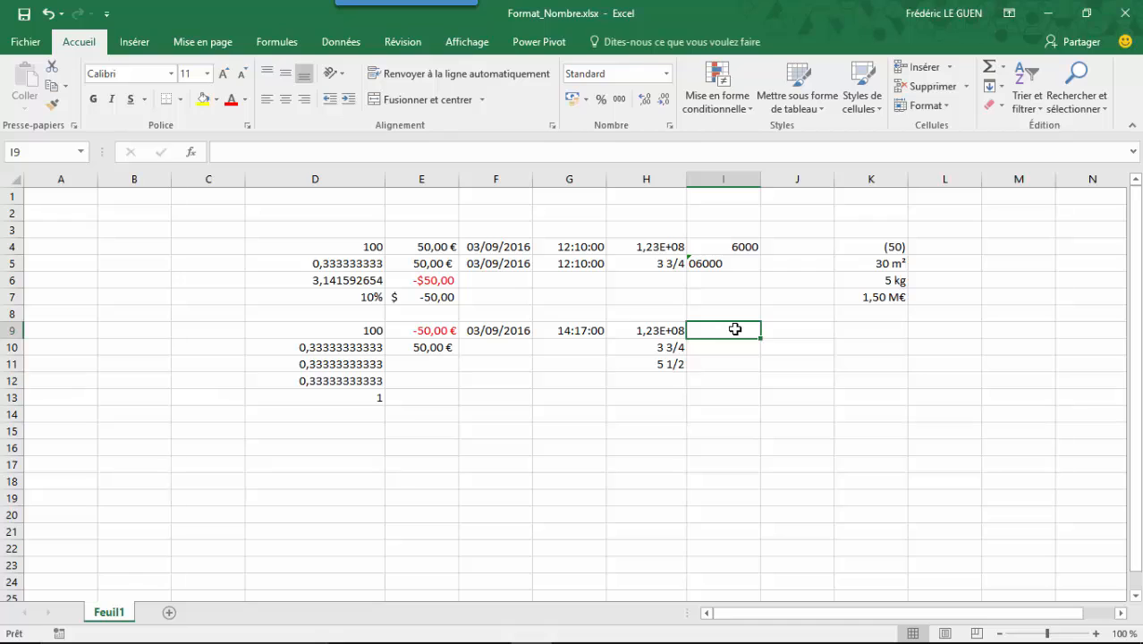
text(06000)
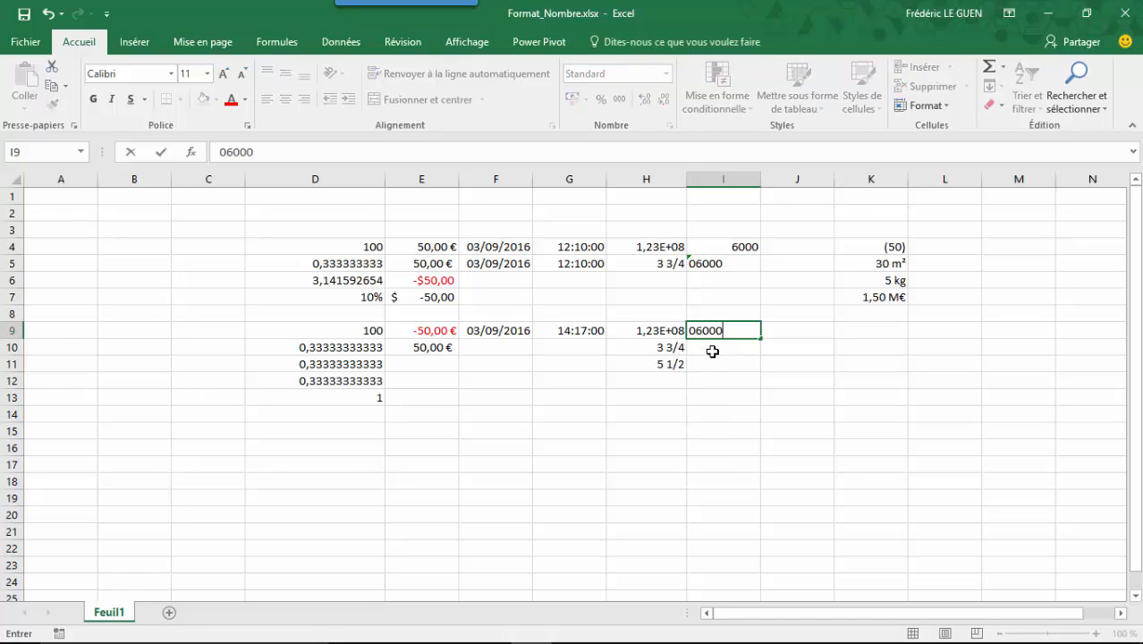
key(Return)
key(Up)
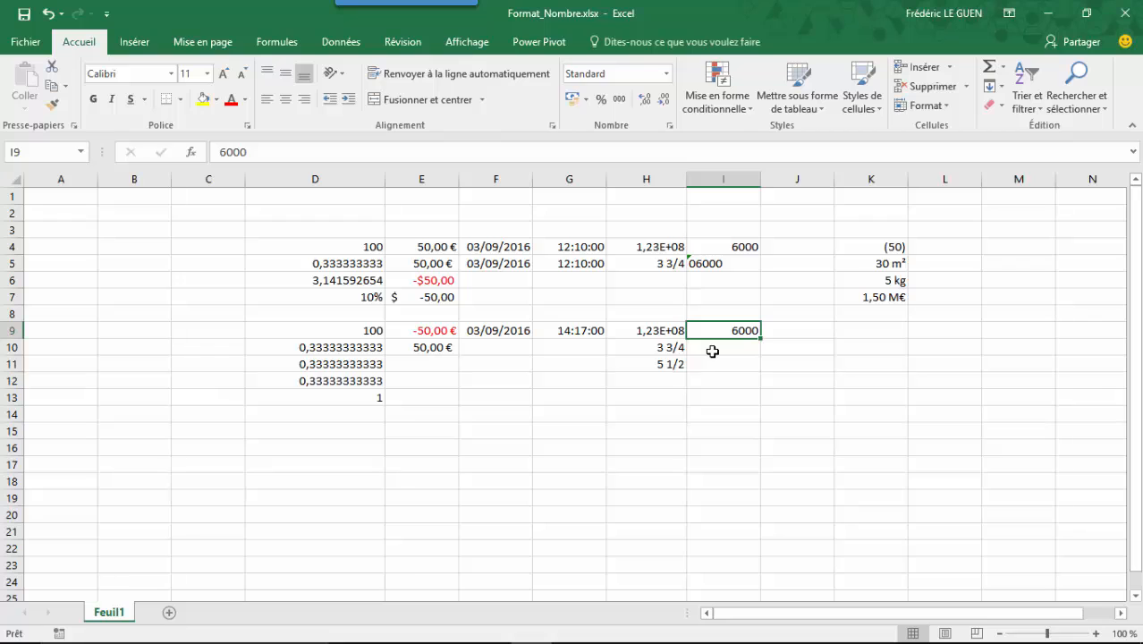
Step: Apply the Texte format to cell I10 and enter 06000 in it
click(712, 351)
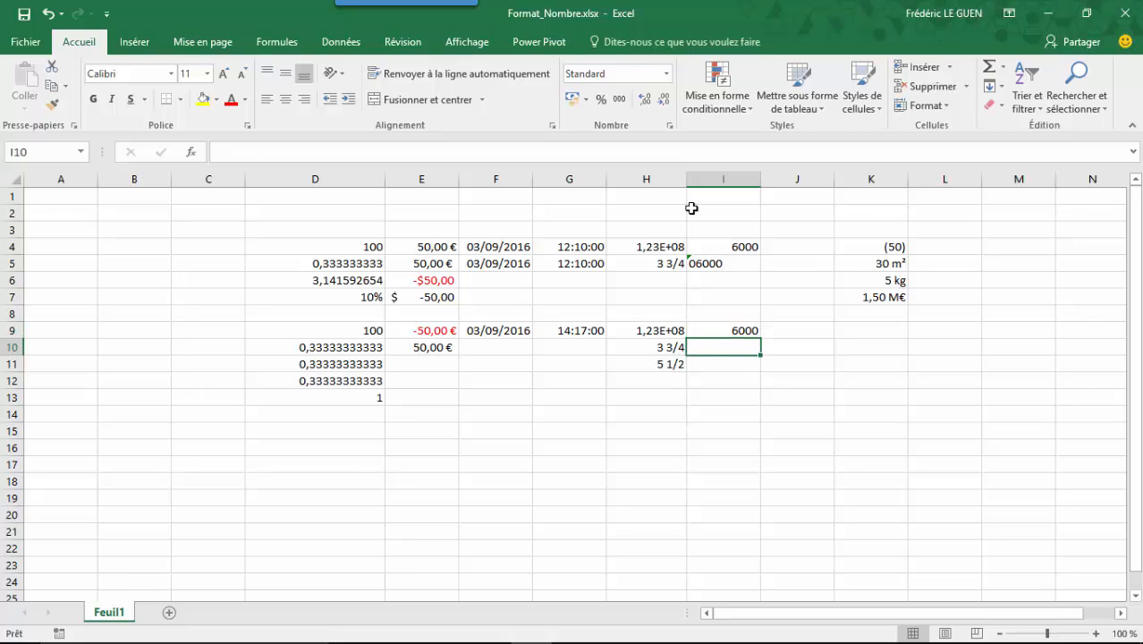
click(665, 76)
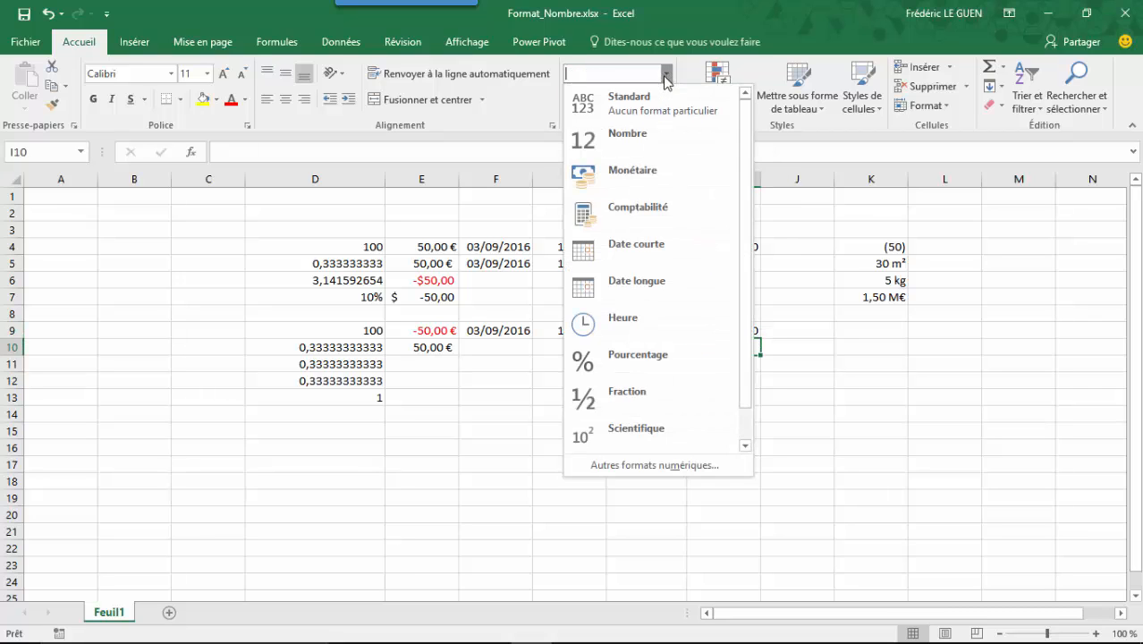
scroll(744, 222, down, 1)
click(626, 433)
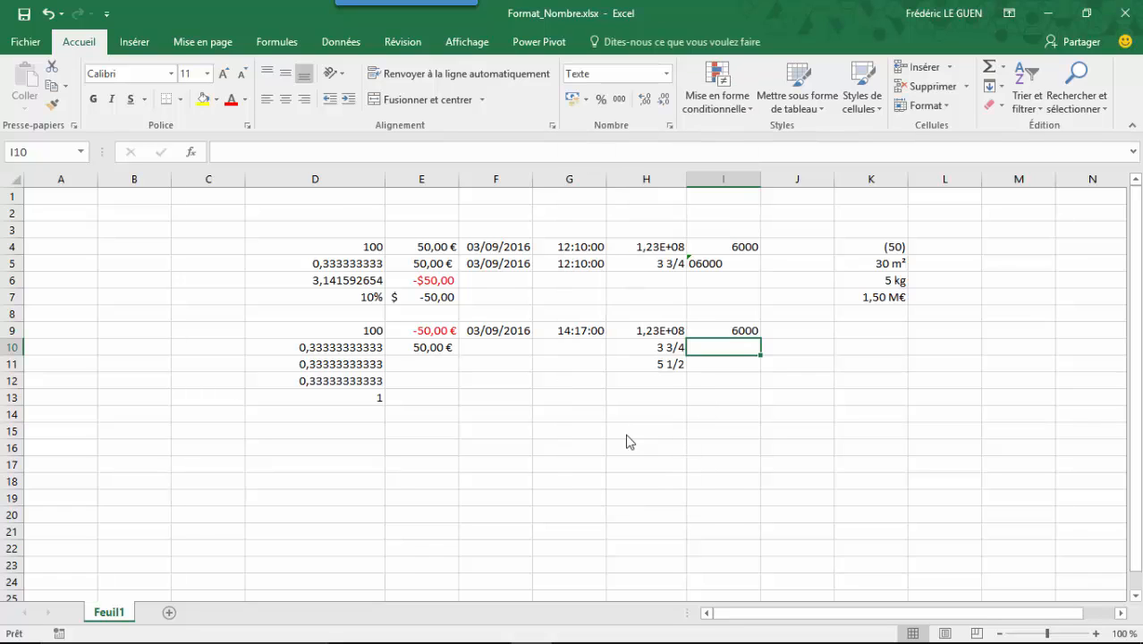
text(06)
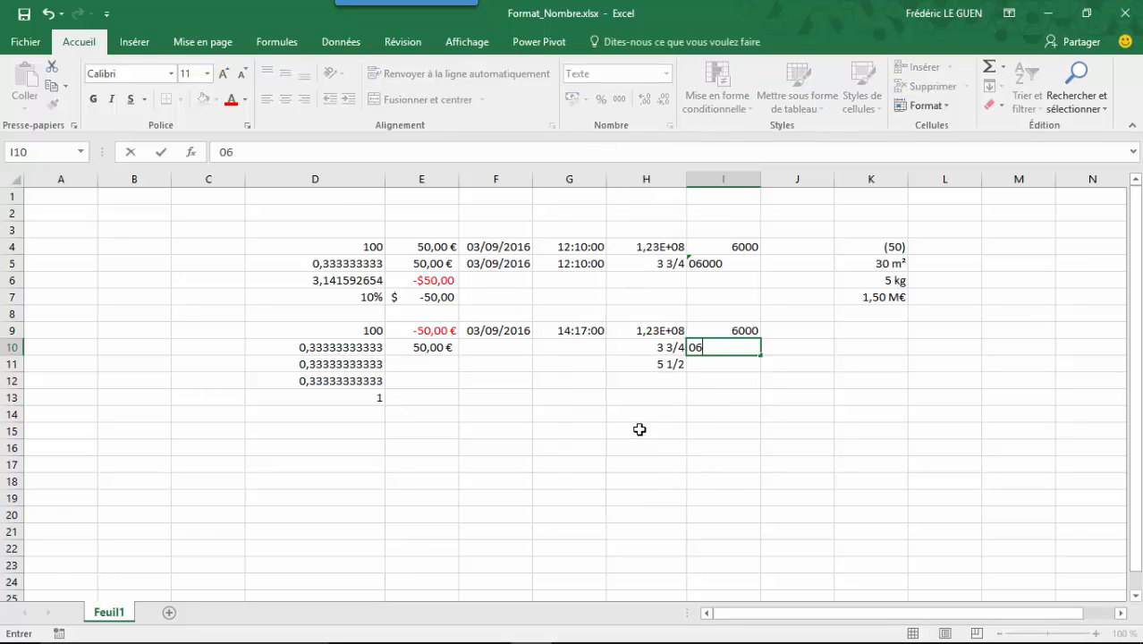
text(000)
key(Return)
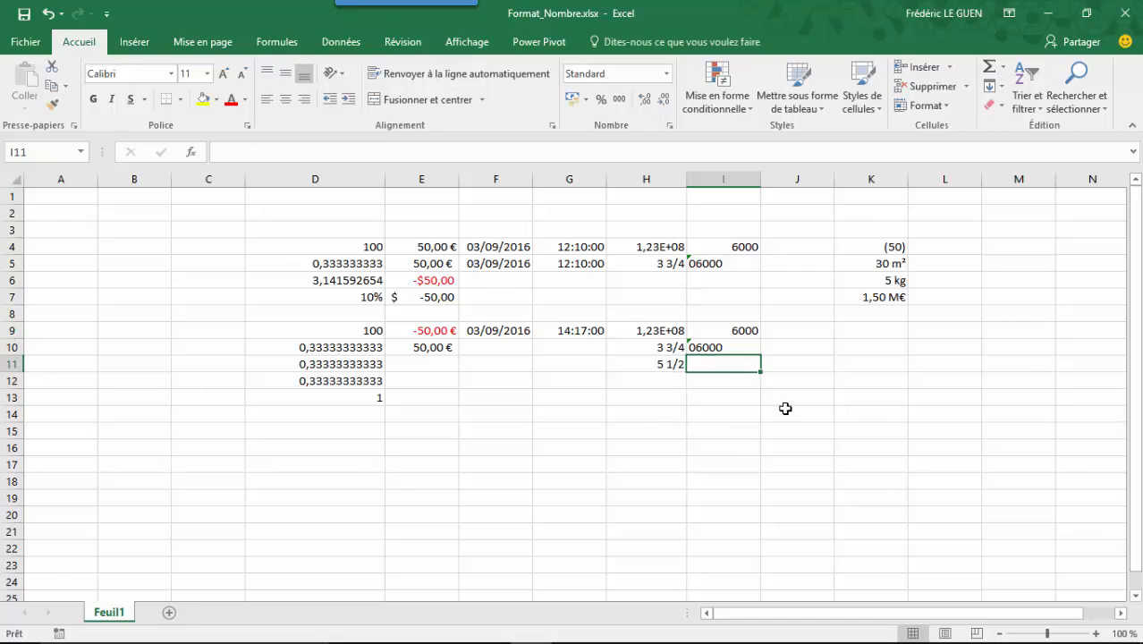
Step: Check the custom-formatted cells K4 and K5, and enter the formula =K5*4000 in cell L5, keeping L5 selected
click(872, 246)
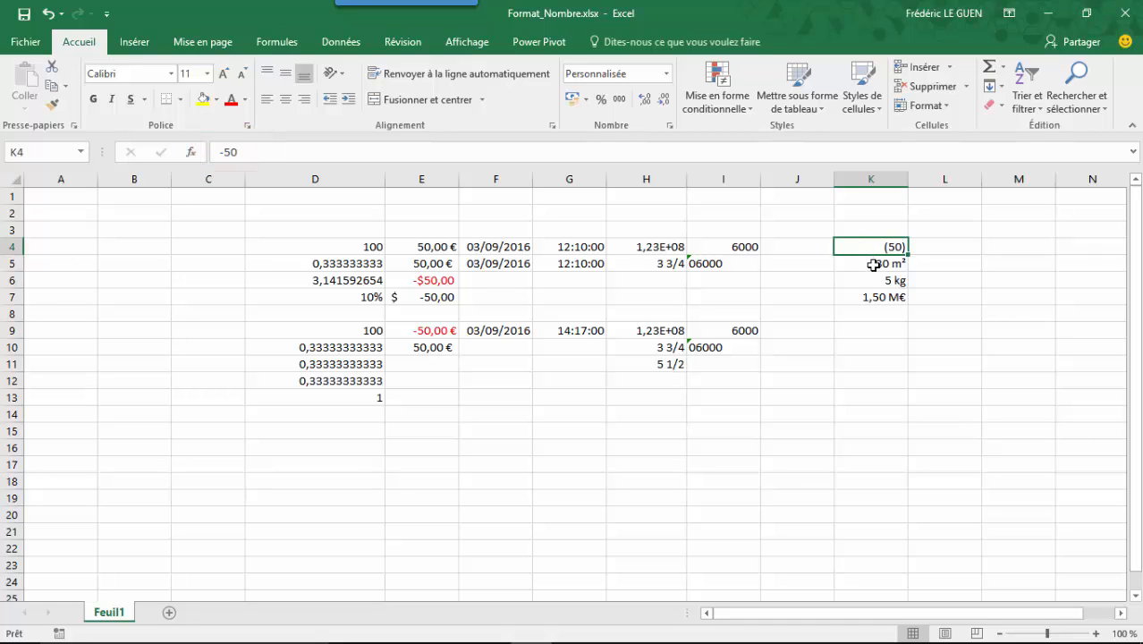
click(873, 265)
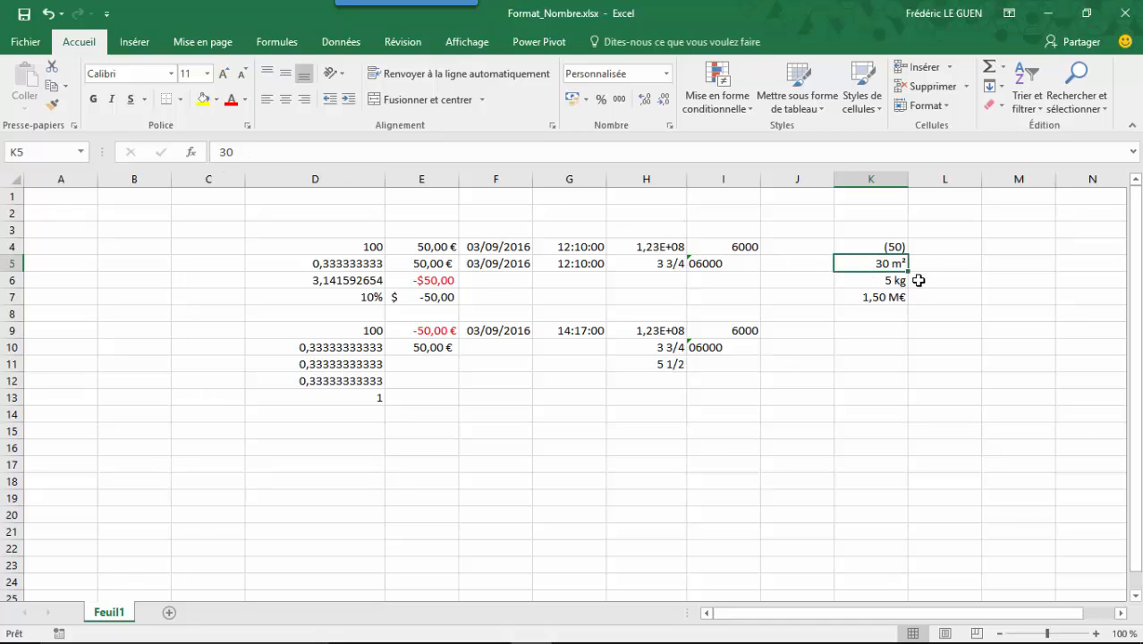
click(946, 262)
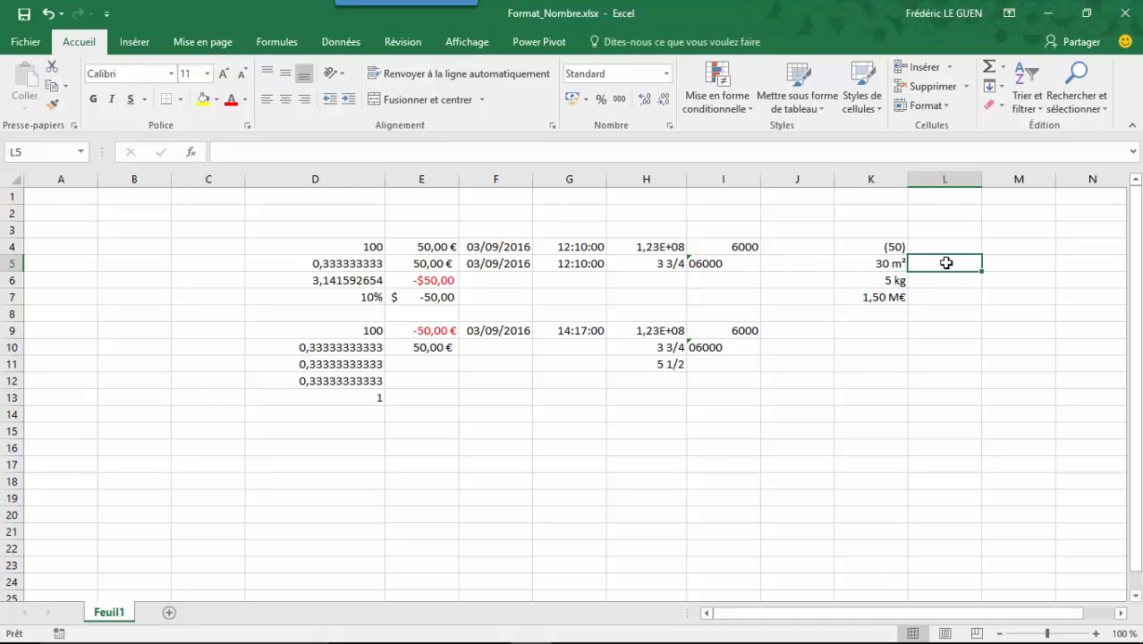
text(=)
key(Left)
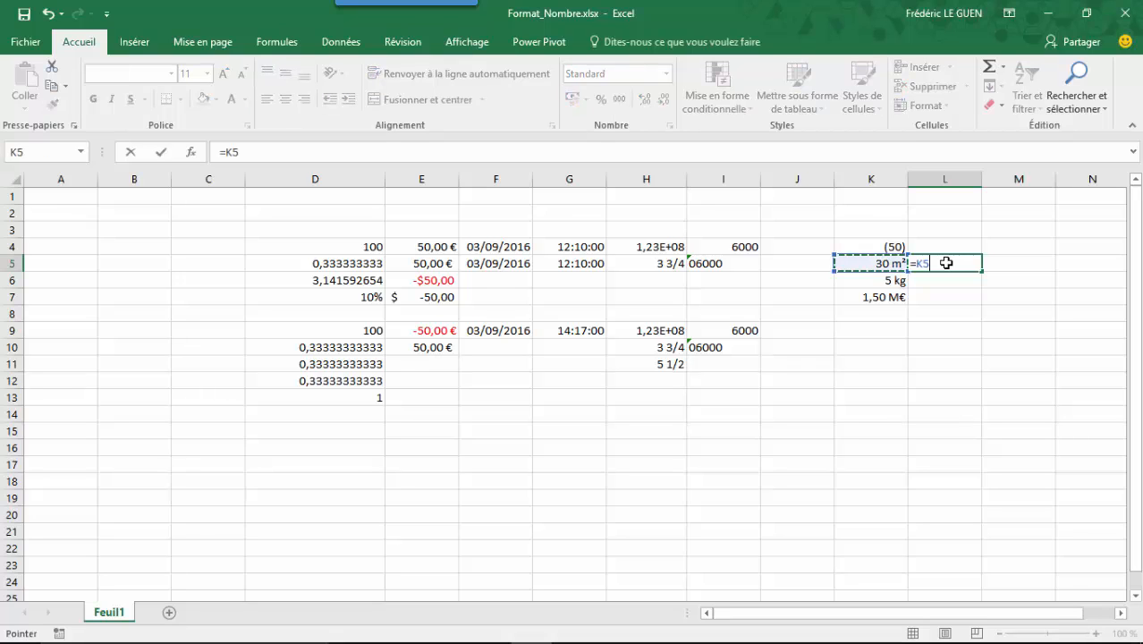
text(*)
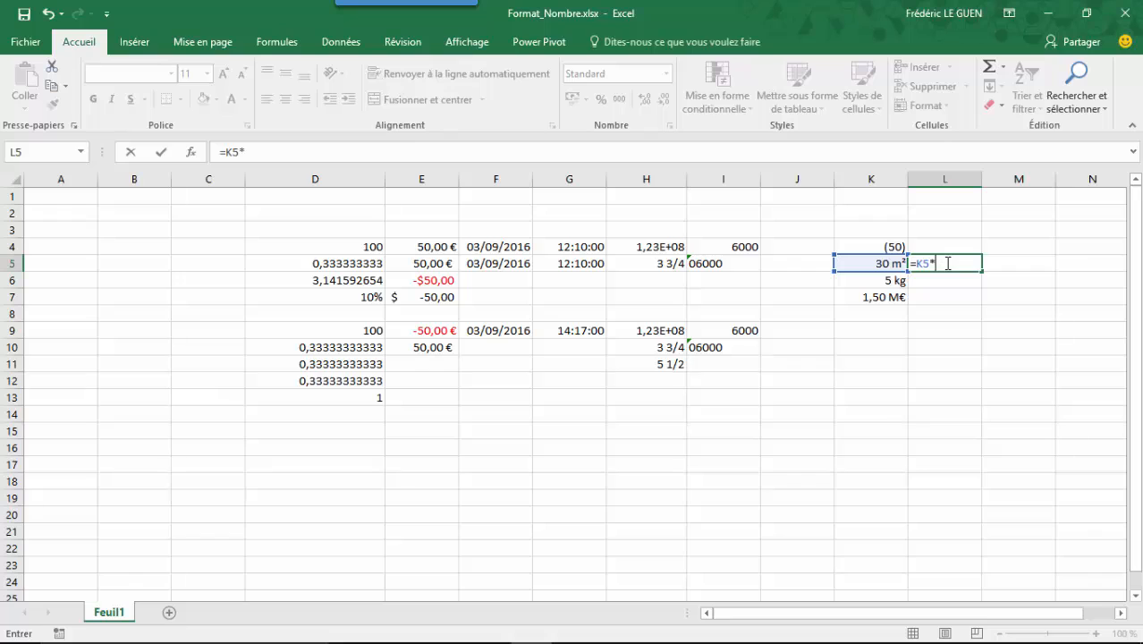
text(4000)
key(ctrl+Return)
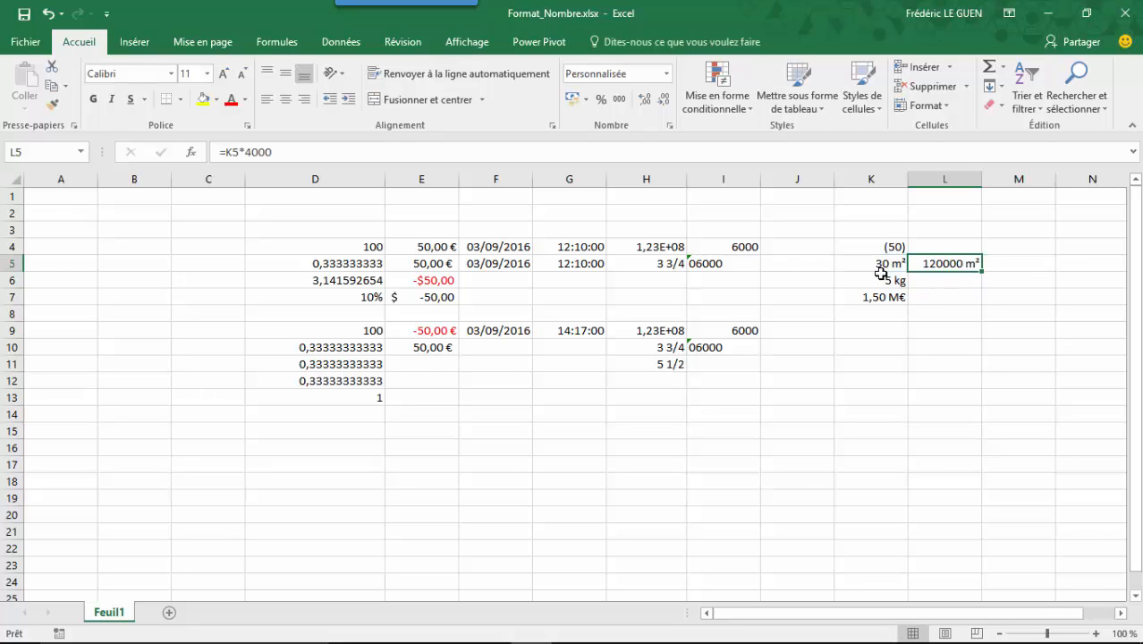
Step: Reset cell L5 to the Standard format and apply the Nombre format to it
click(666, 75)
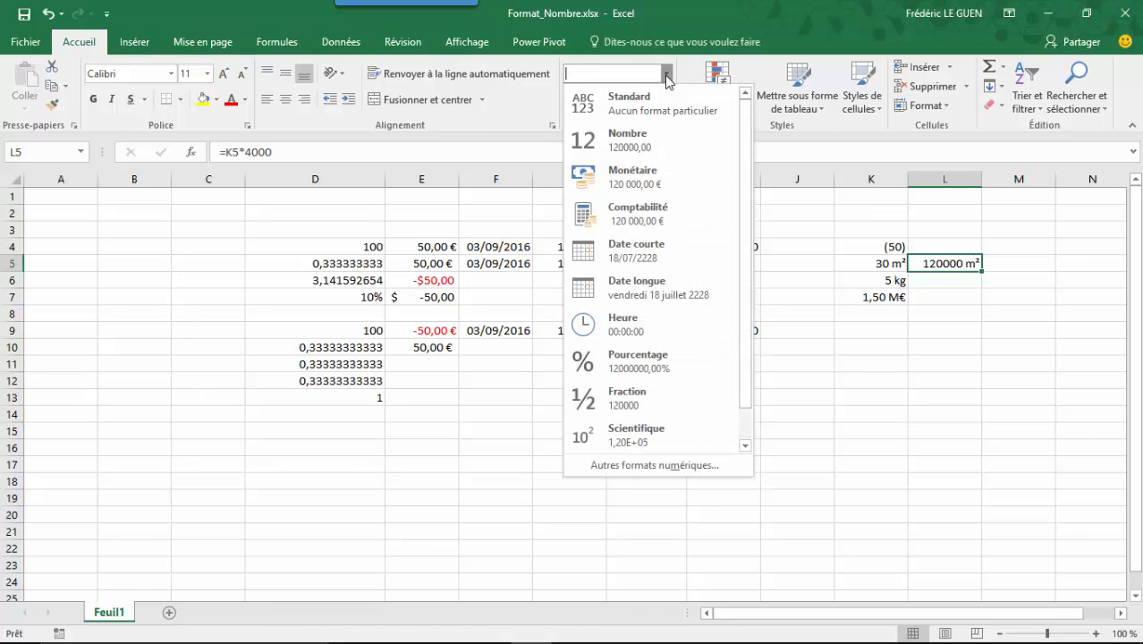
click(666, 100)
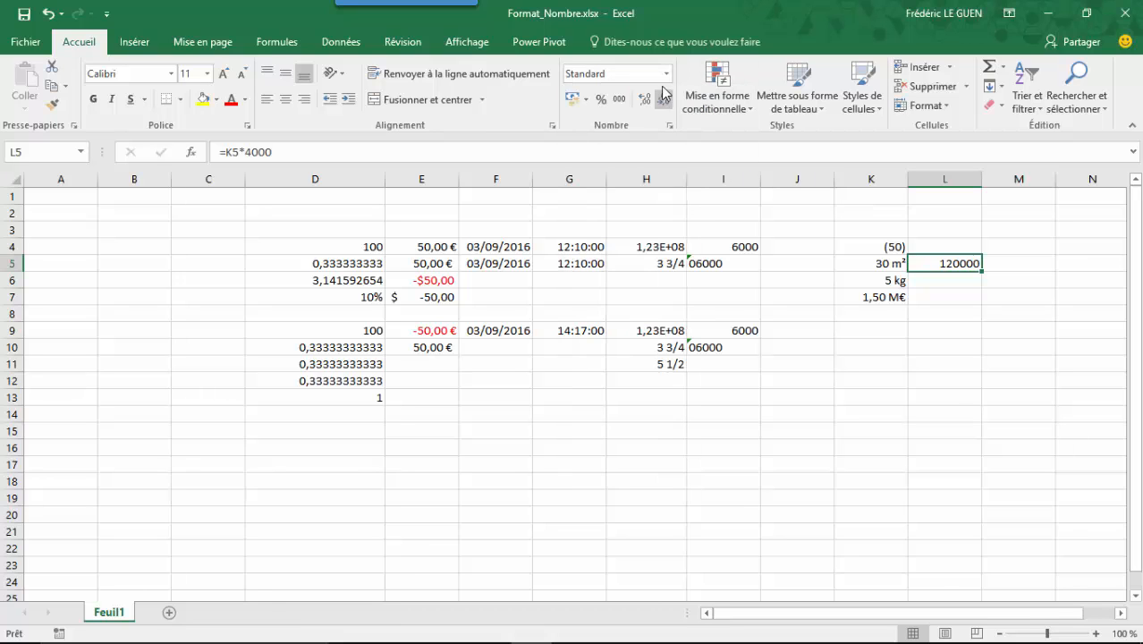
click(666, 73)
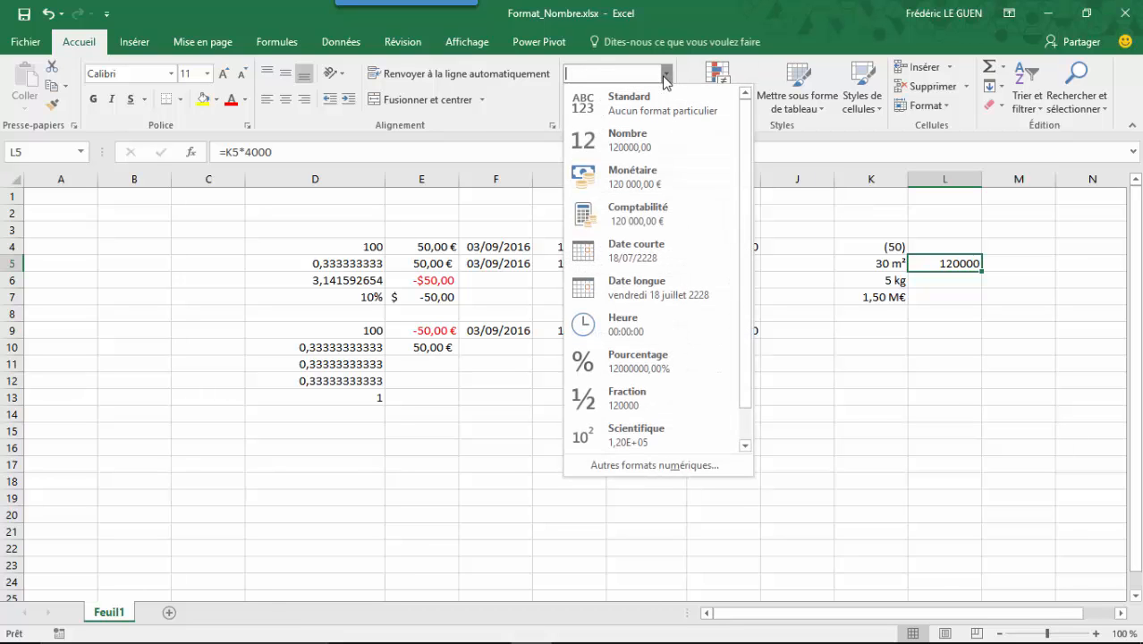
click(654, 141)
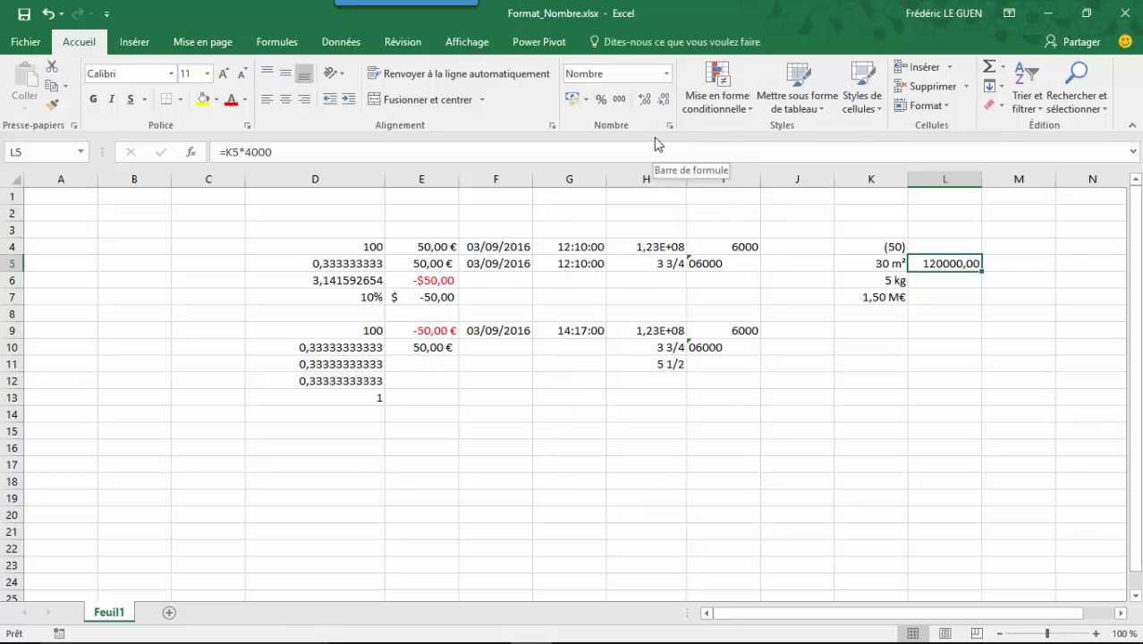
Step: Enter the formula =K6*1,21 in cell L6 to multiply the kilogram value beside it
click(941, 279)
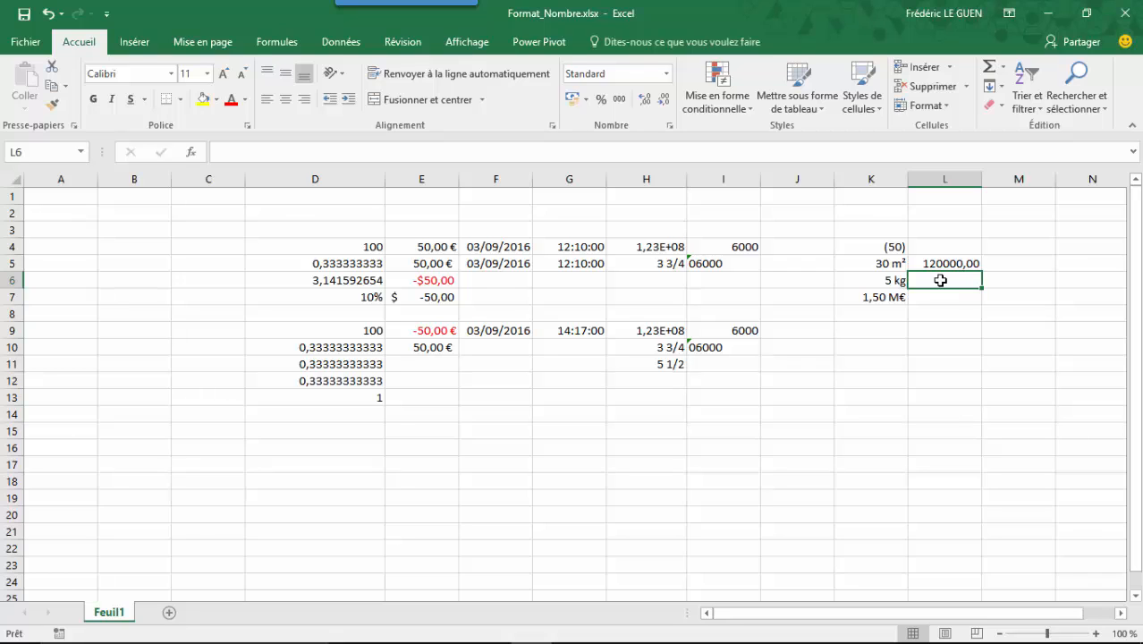
text(=)
key(Left)
text(*1,21)
key(Return)
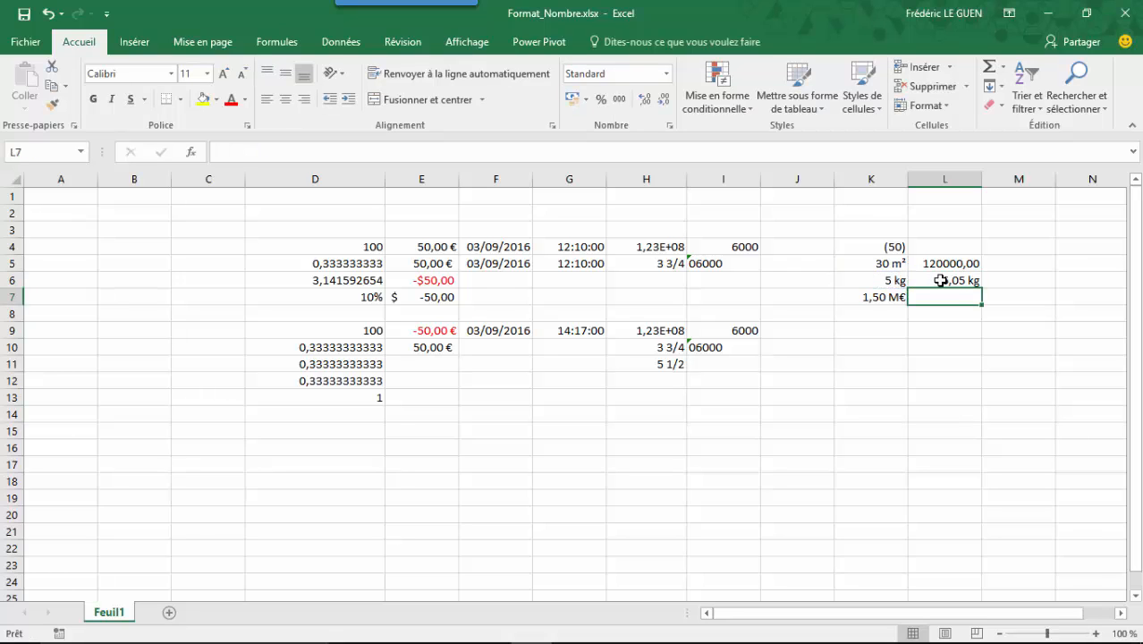
Step: Check the underlying value of cell K7 and enter 15000 in cell K8 below it
click(898, 300)
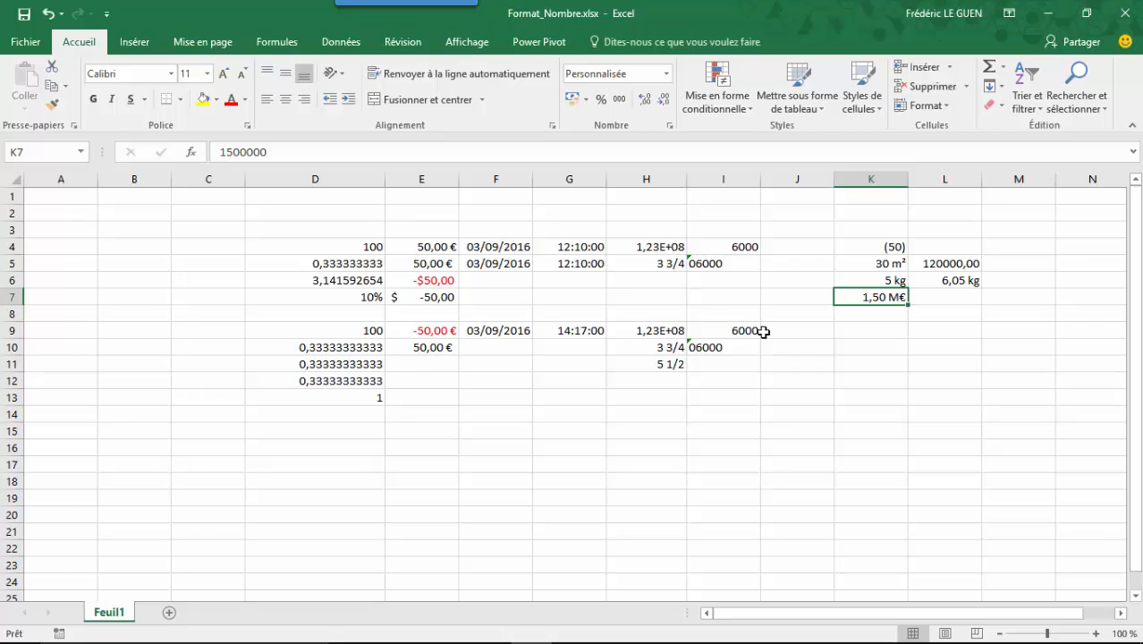
key(Return)
text(1500)
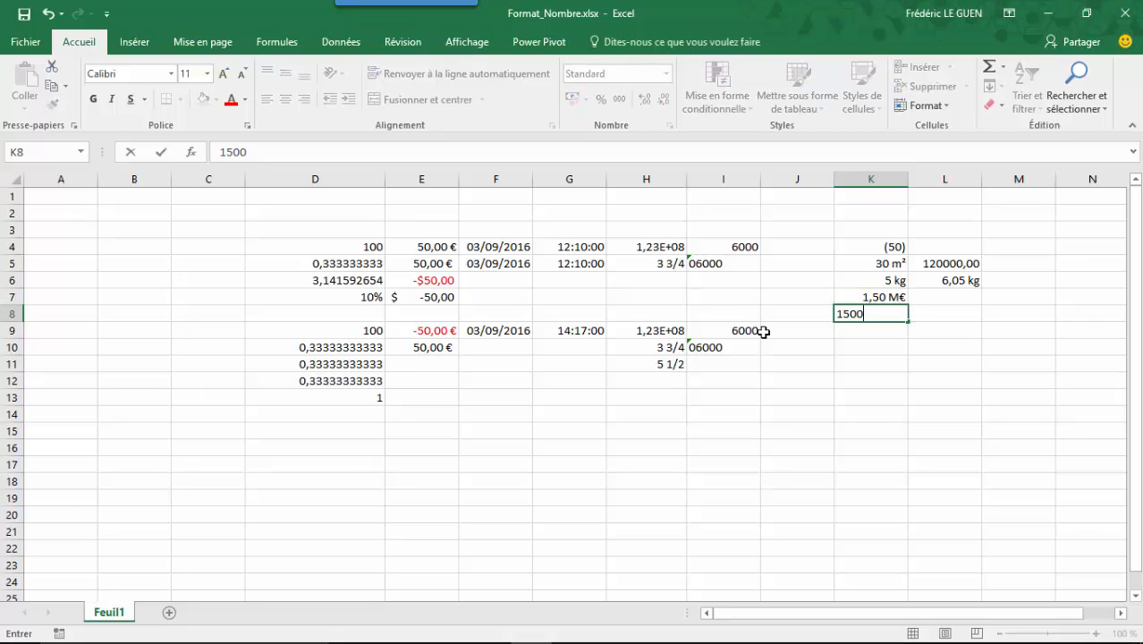
text(0)
key(Return)
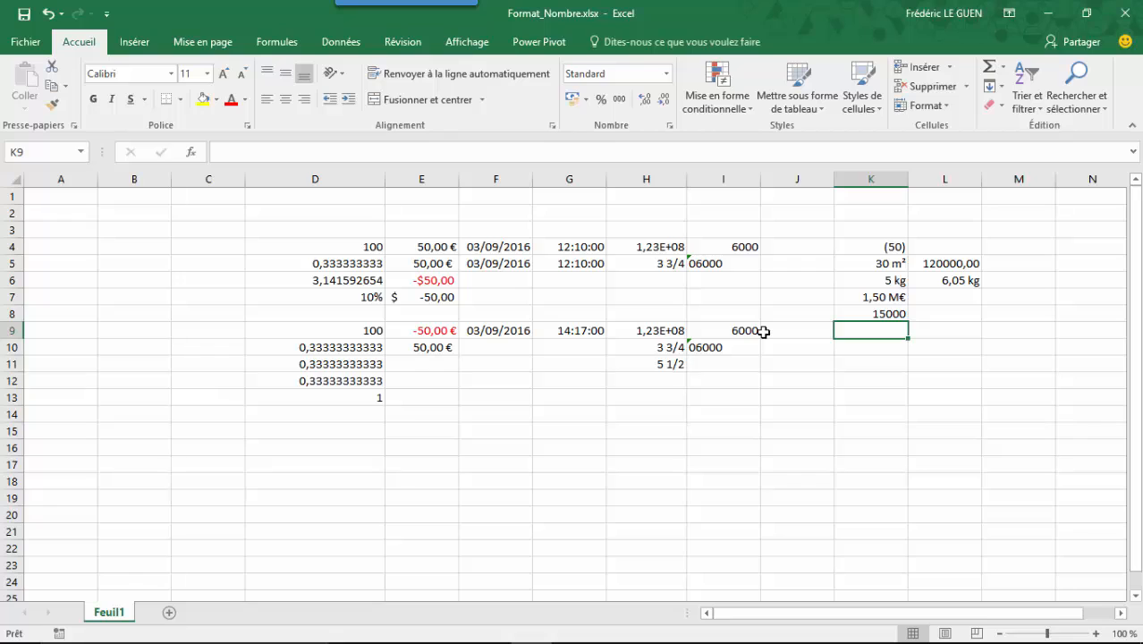
Step: Replace the value in the custom-formatted cell K7 with 15000
key(Up)
key(Up)
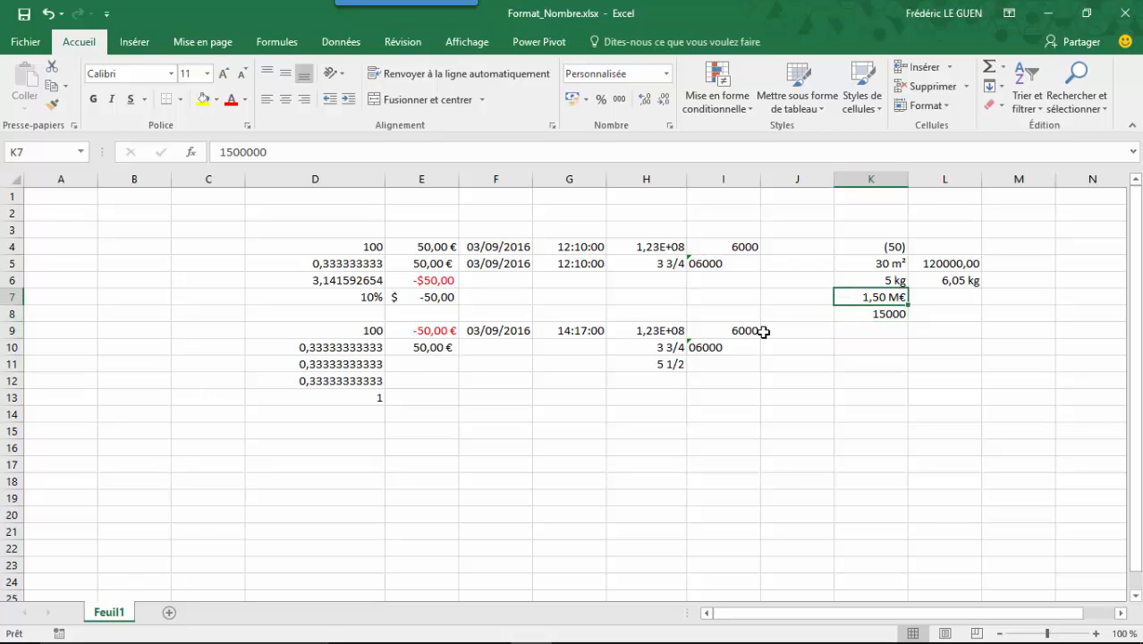
text(15000)
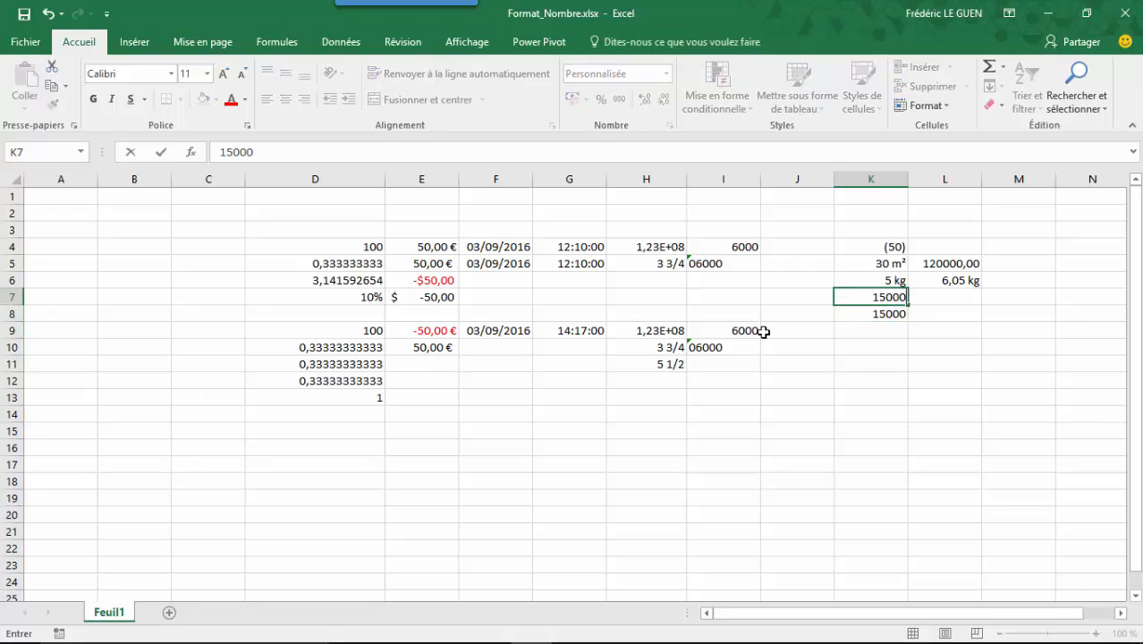
key(Return)
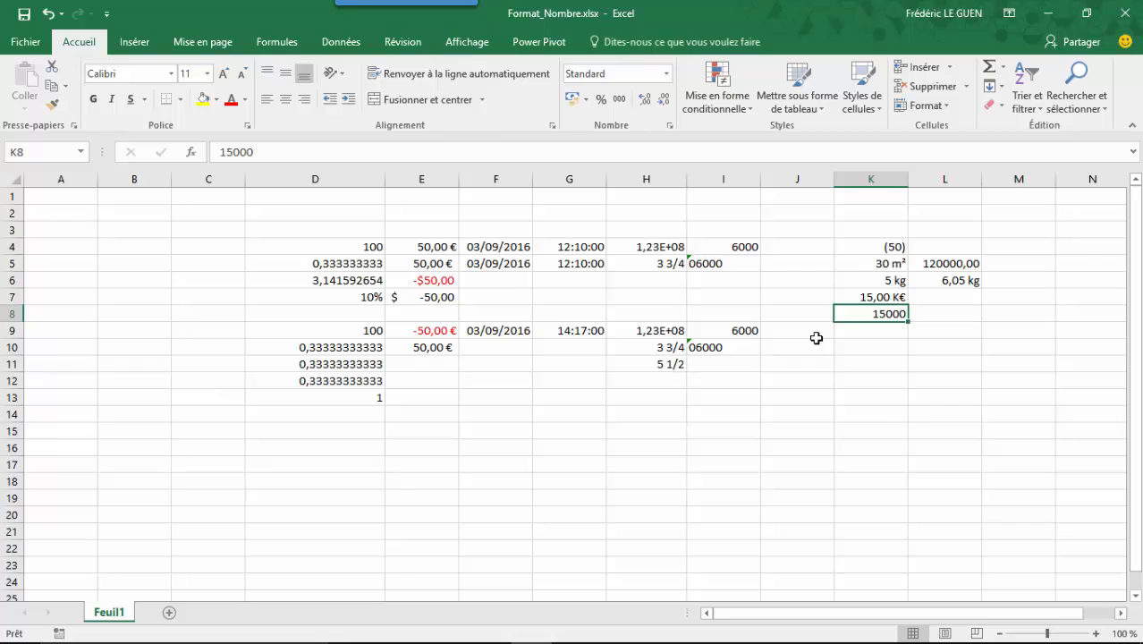
Step: Set the value of the custom-formatted cell K7 to 1250000
click(853, 298)
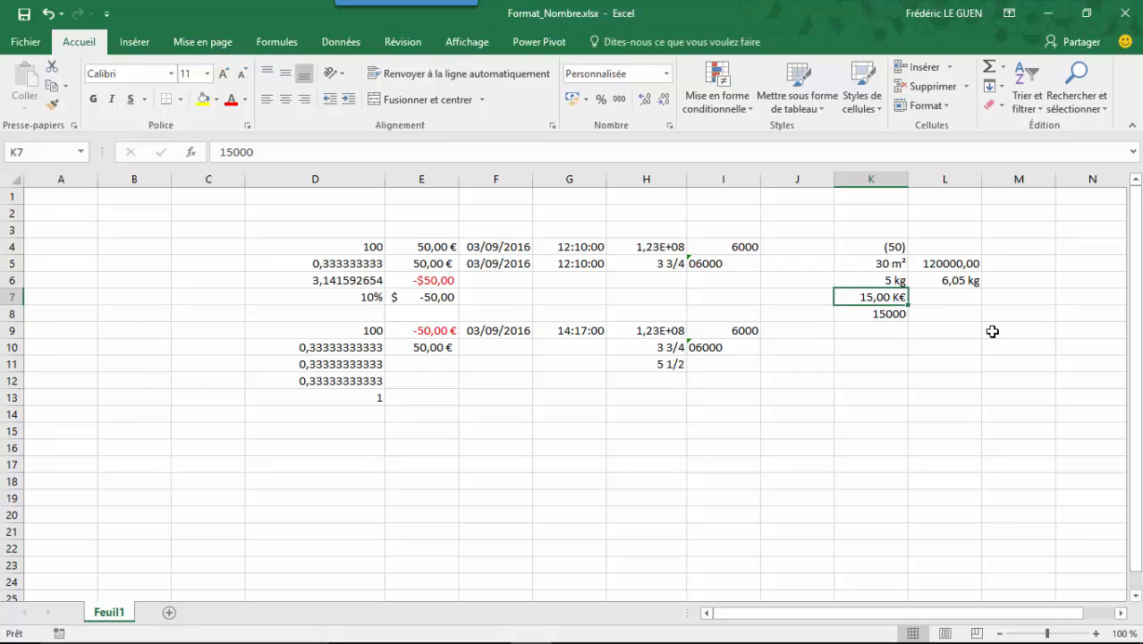
text(1)
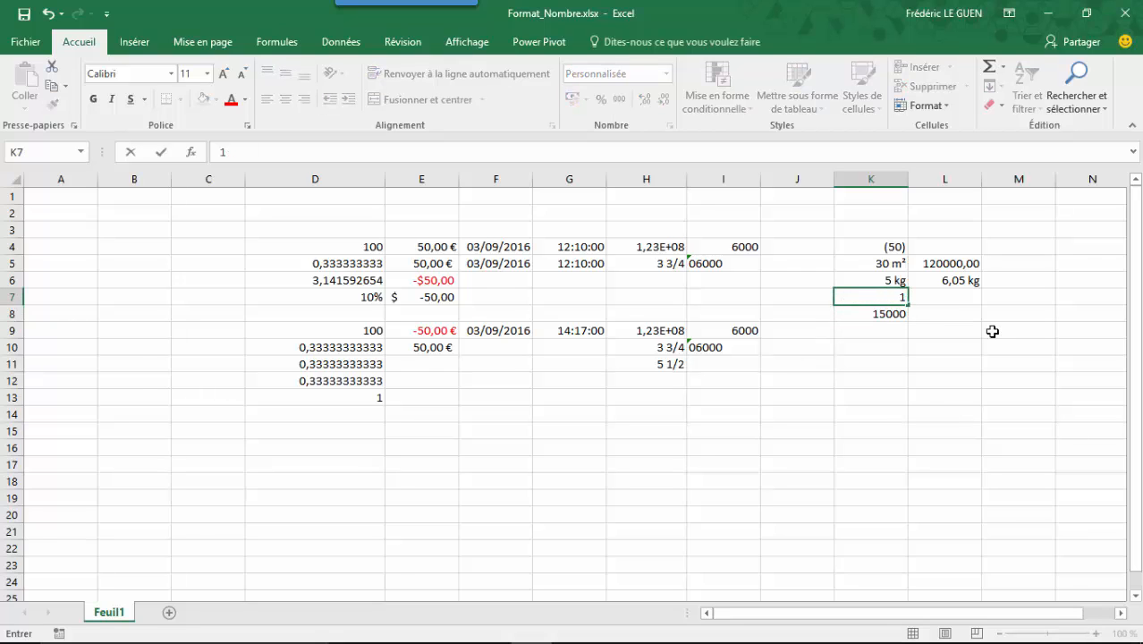
text(250000)
key(Return)
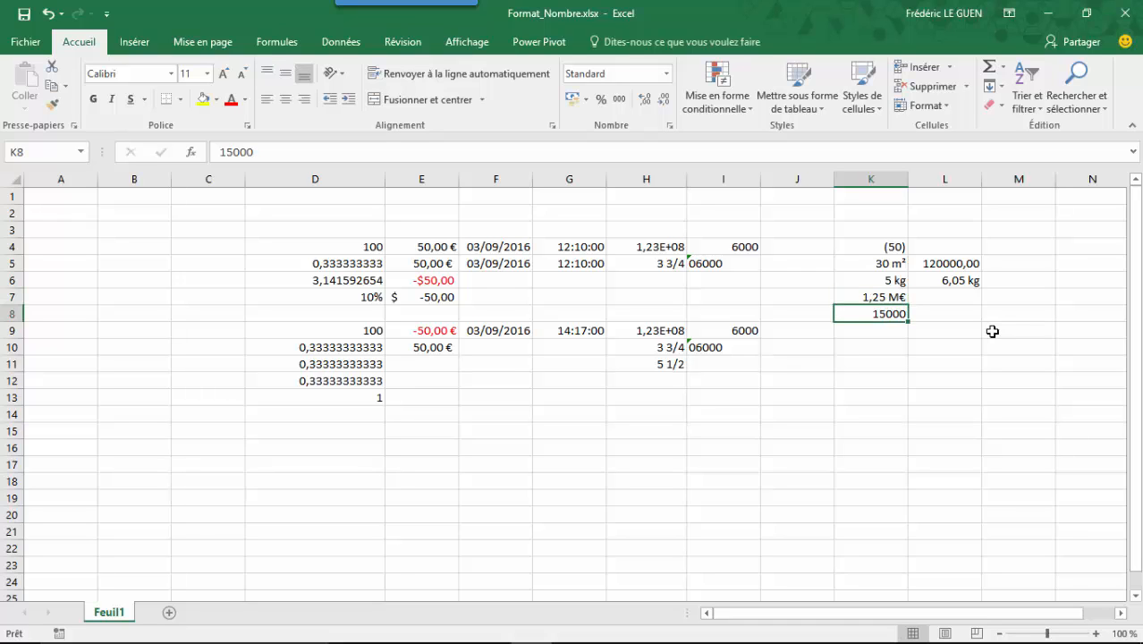